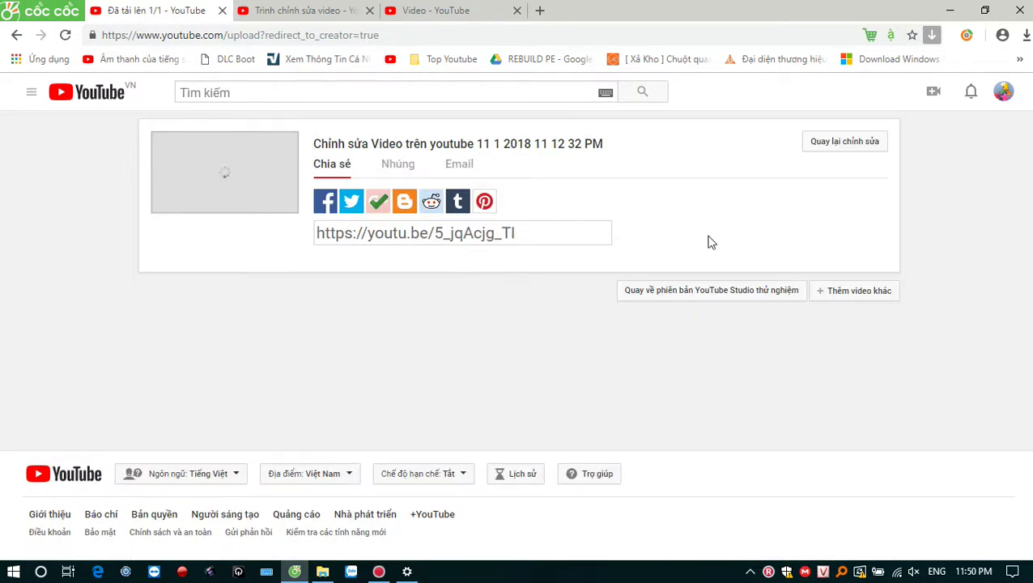
# Return to editing the finished upload's details and open the video manager at bit.ly/edittube.
pyautogui.click(857, 143)
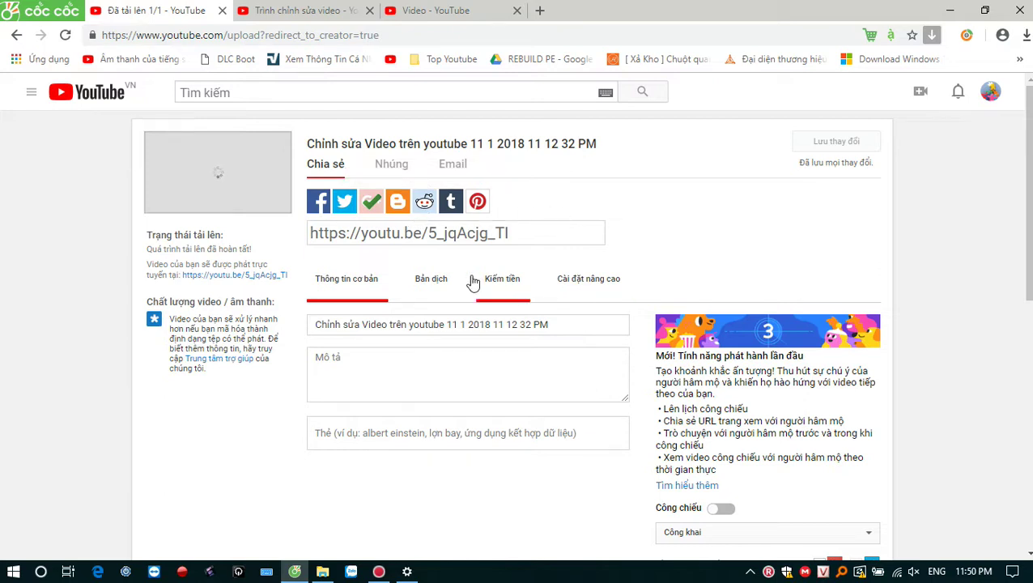
pyautogui.click(296, 35)
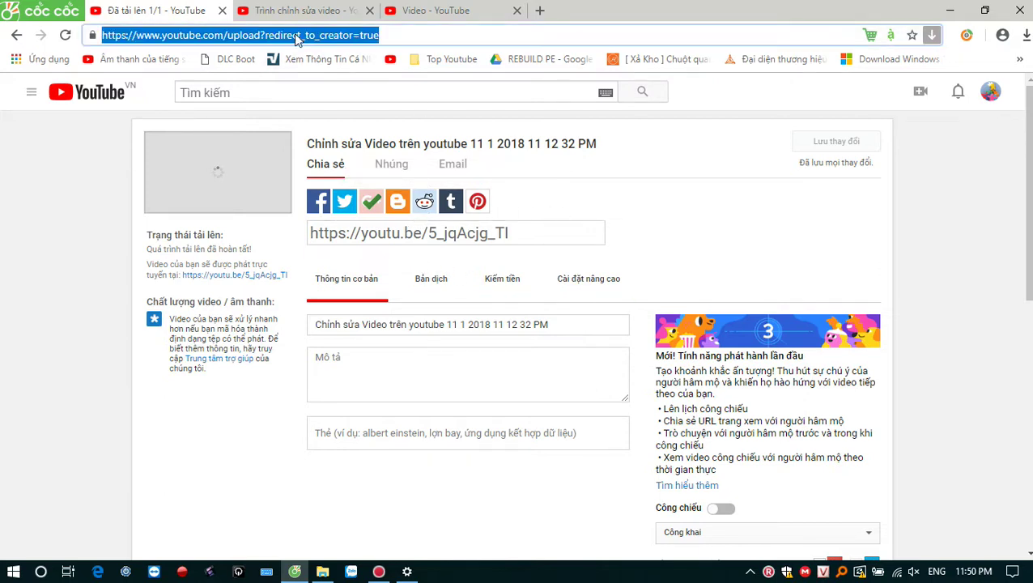
pyautogui.write('bit.ly/edittube')
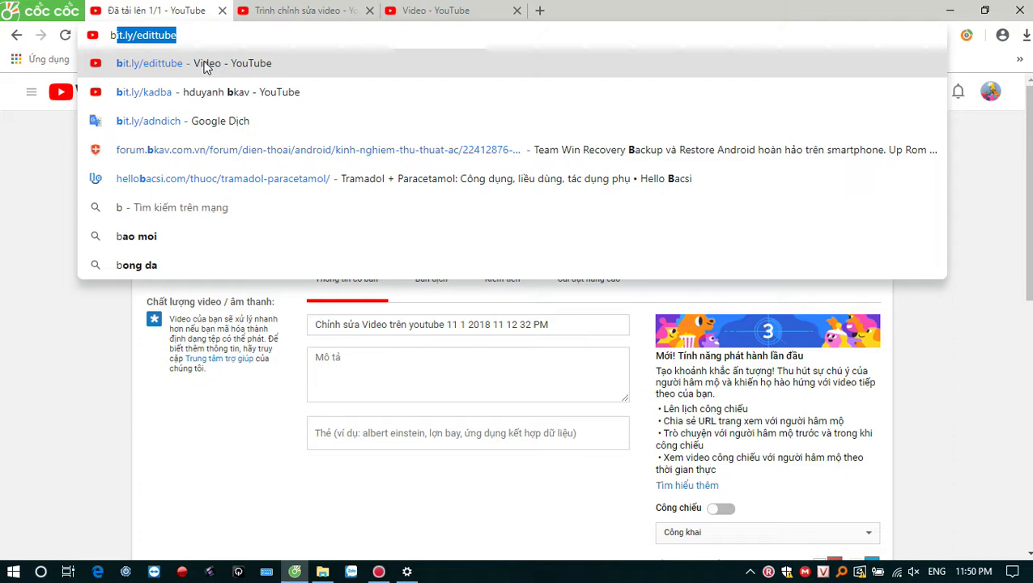
pyautogui.click(205, 67)
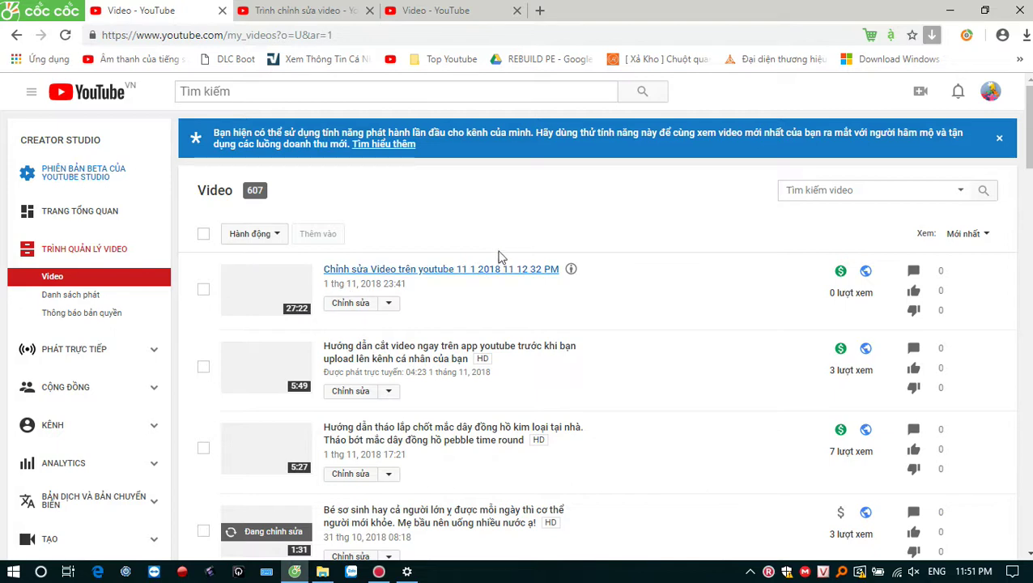
# Open the newest upload for editing, switch to its advanced features (Các tính năng nâng cao) and play the preview.
pyautogui.click(364, 306)
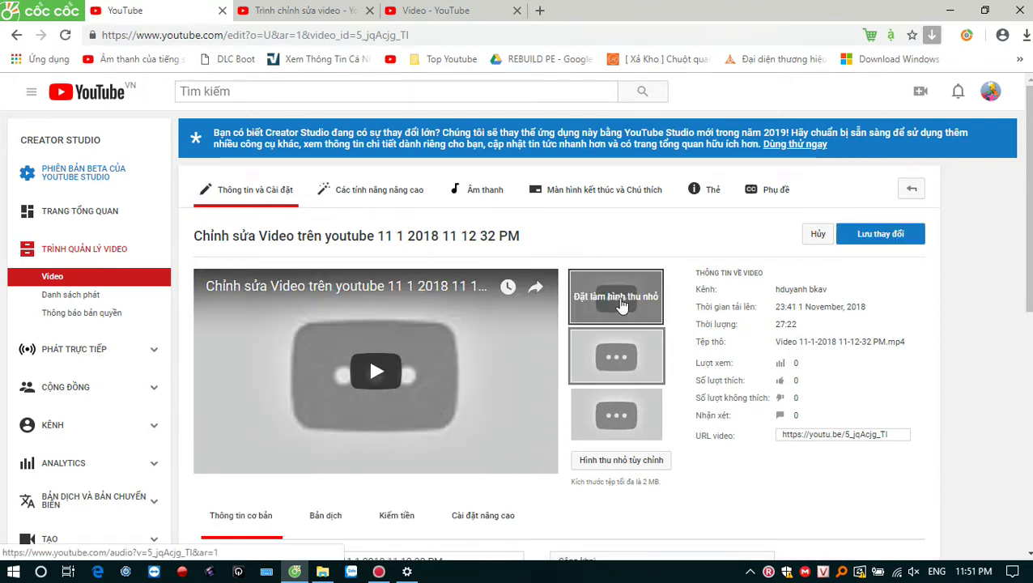
pyautogui.scroll(-2, 604, 348)
pyautogui.scroll(2, 596, 303)
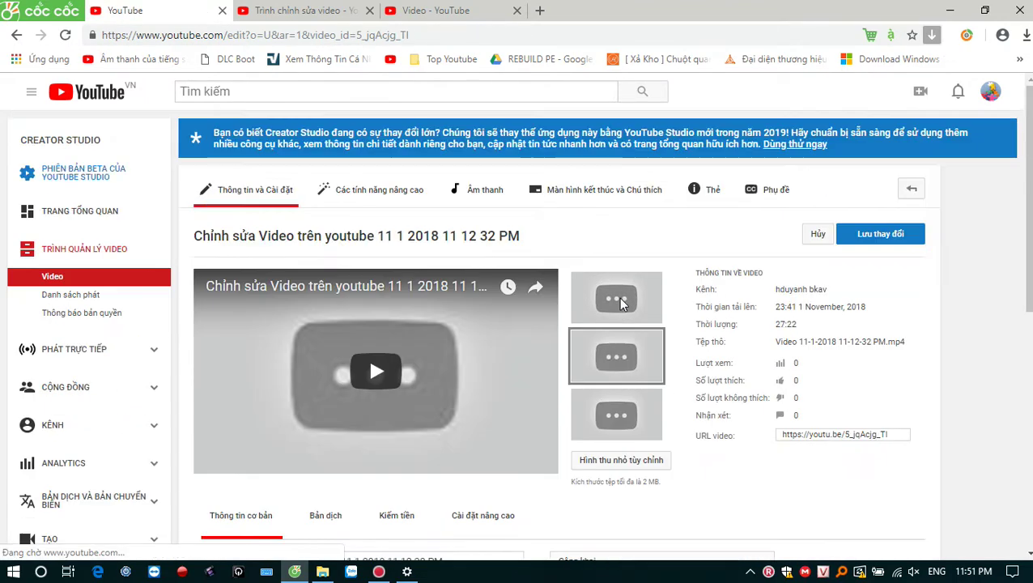
pyautogui.click(394, 201)
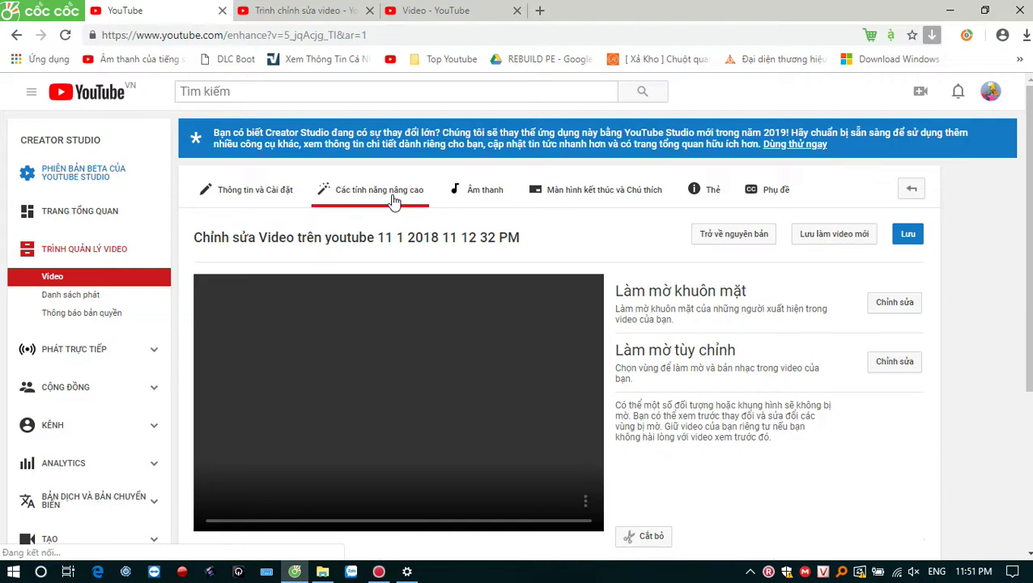
pyautogui.click(466, 414)
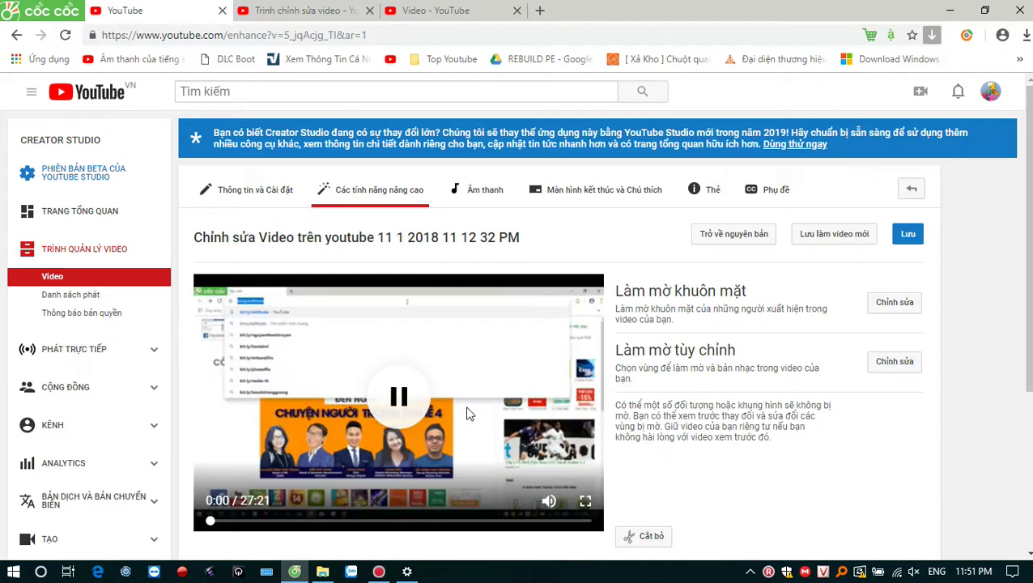
# Start trimming the video, moving the start handle to about 3:58 and the end handle inward to cut off the ending.
pyautogui.scroll(-3, 711, 473)
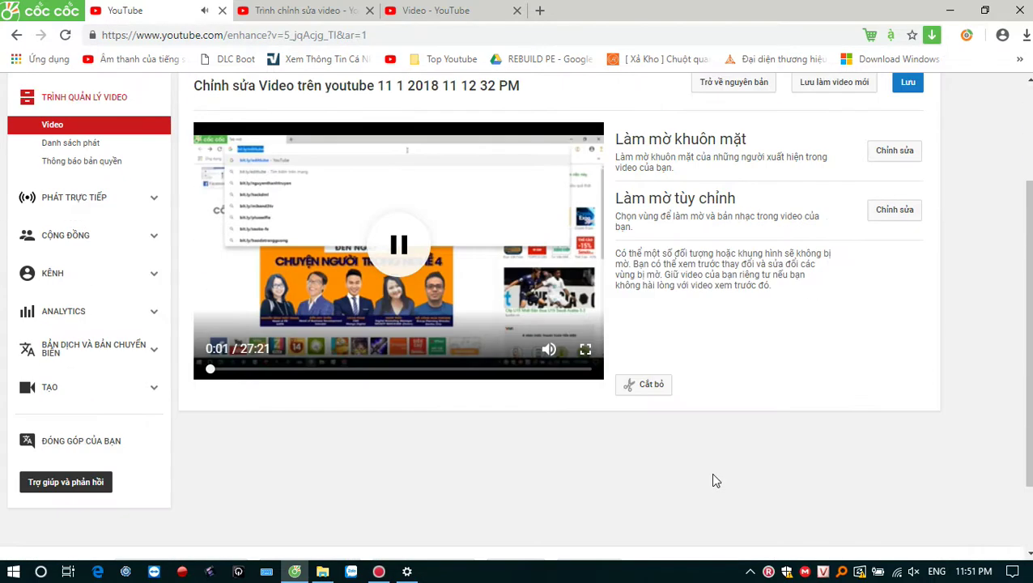
pyautogui.click(648, 386)
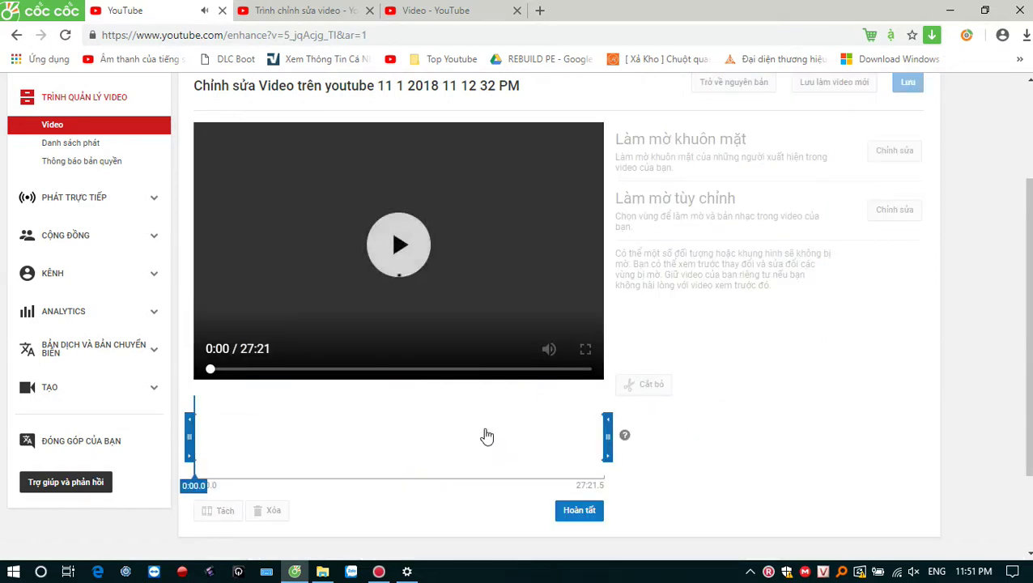
pyautogui.moveTo(189, 435); pyautogui.dragTo(247, 435)
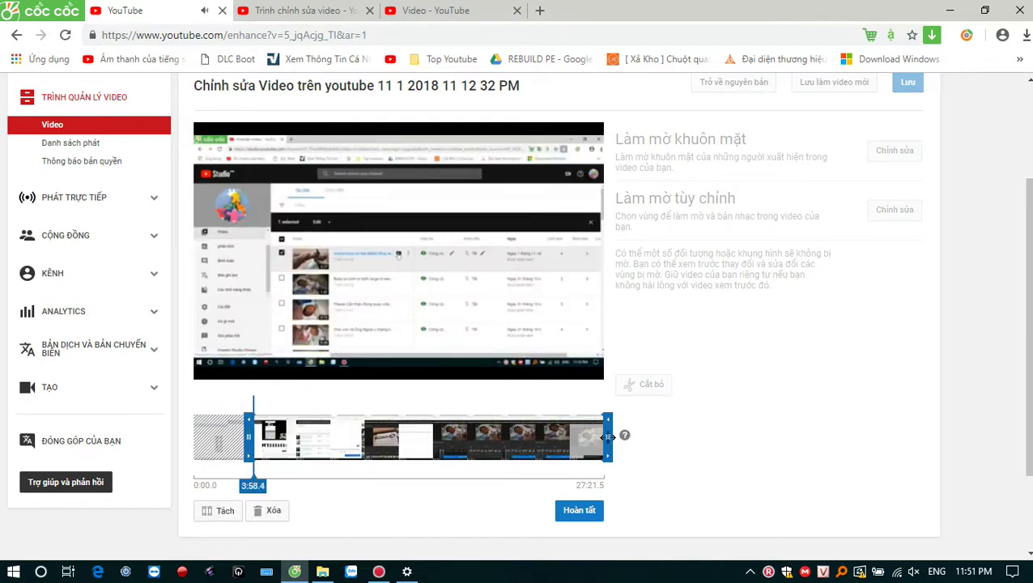
pyautogui.moveTo(607, 438); pyautogui.dragTo(456, 437)
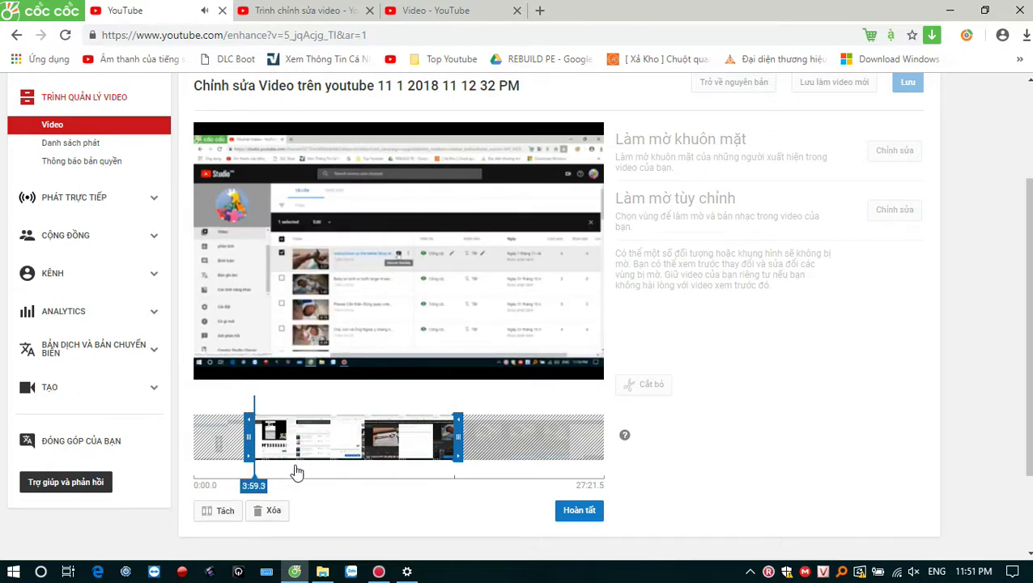
# Switch to the YouTube Studio beta and enter its address studio.youtube.com without loading it.
pyautogui.scroll(3, 89, 166)
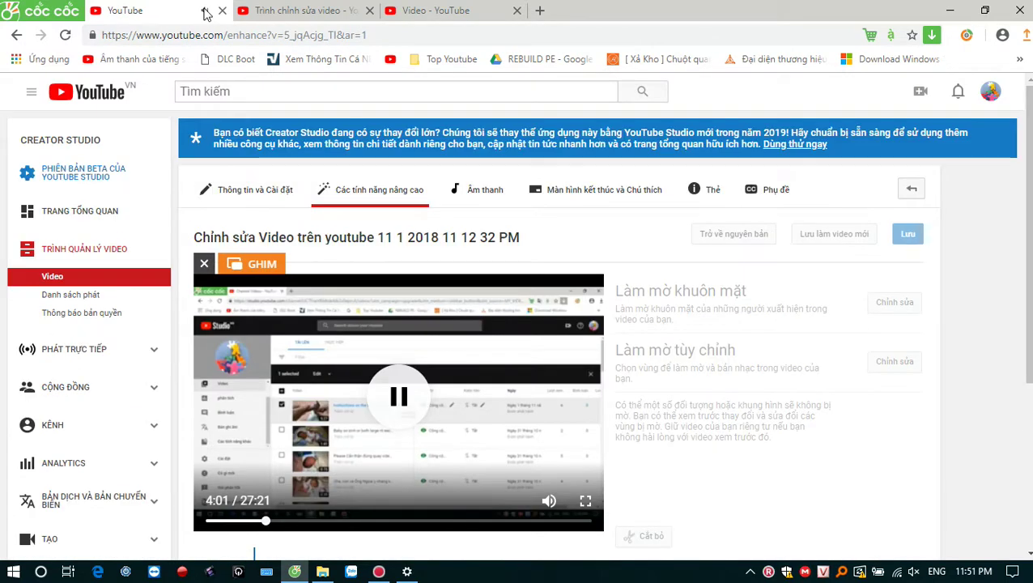
pyautogui.click(91, 183)
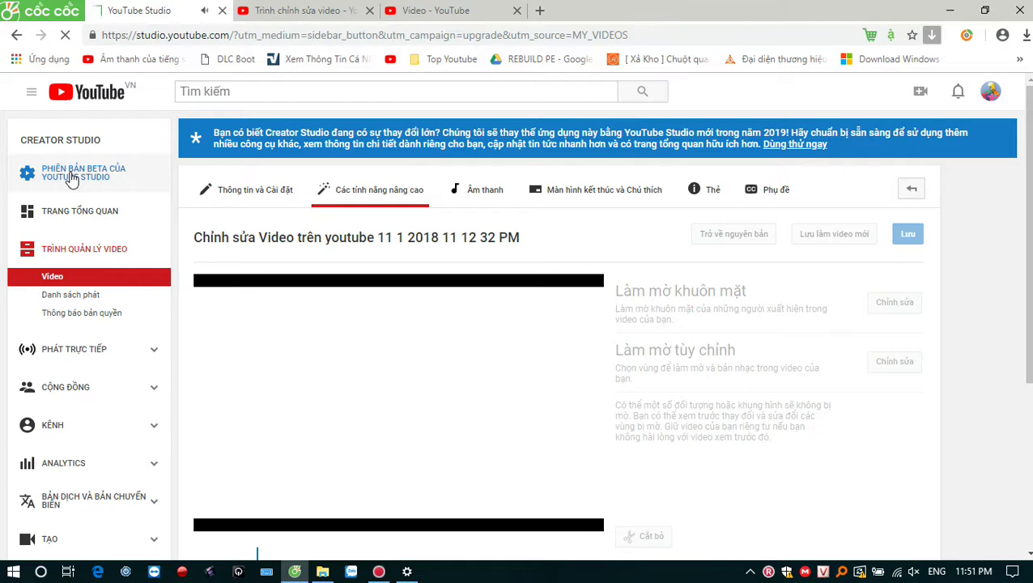
pyautogui.click(231, 36)
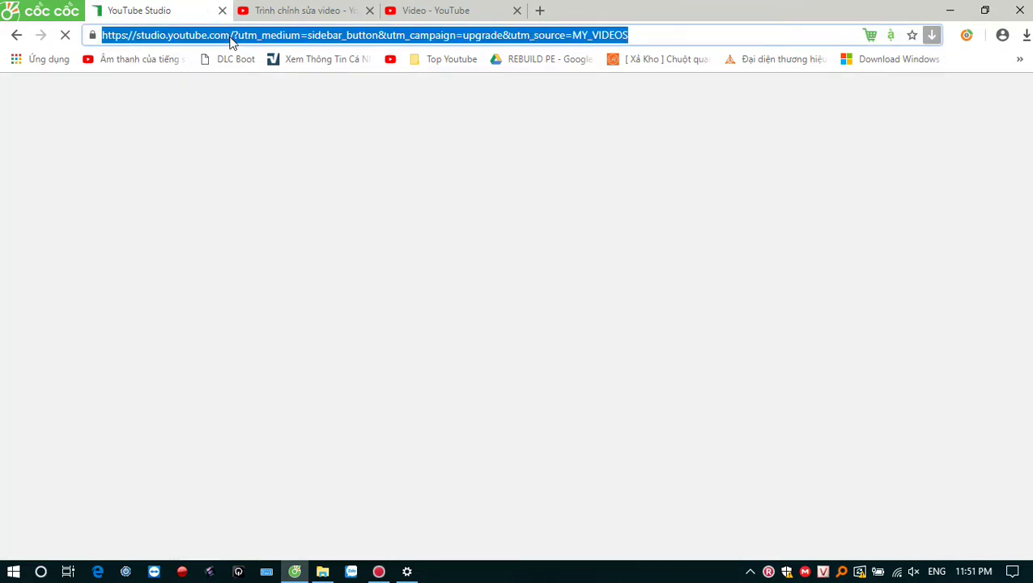
pyautogui.click(230, 36)
pyautogui.moveTo(230, 37); pyautogui.dragTo(531, 37)
pyautogui.moveTo(680, 46); pyautogui.dragTo(850, 35)
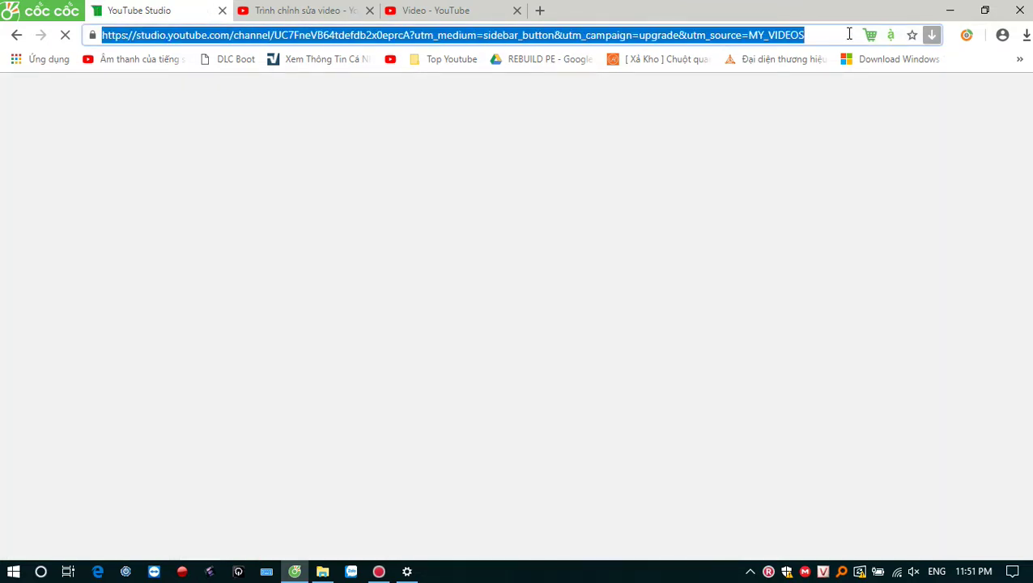
pyautogui.press('BackSpace')
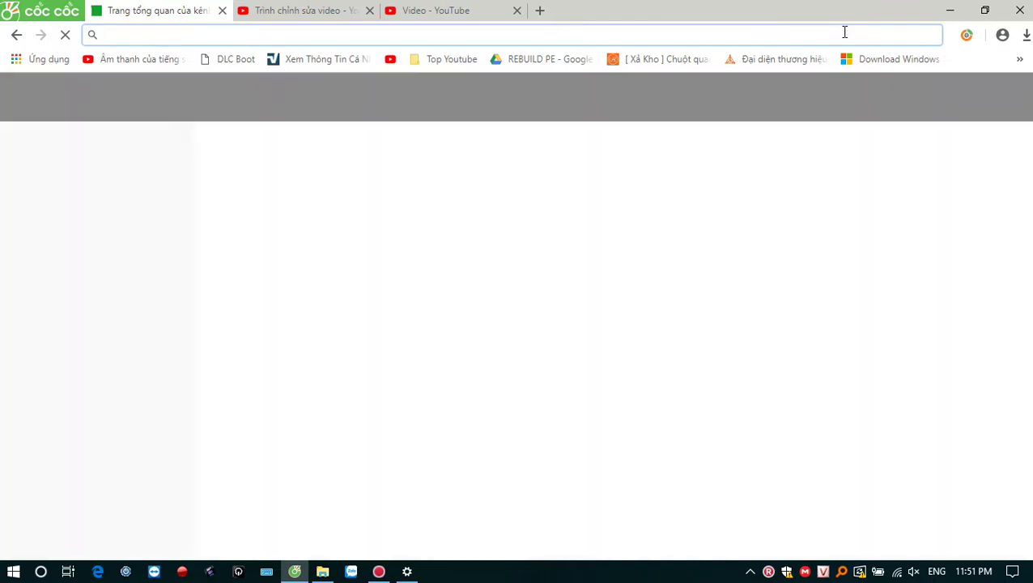
pyautogui.write('s')
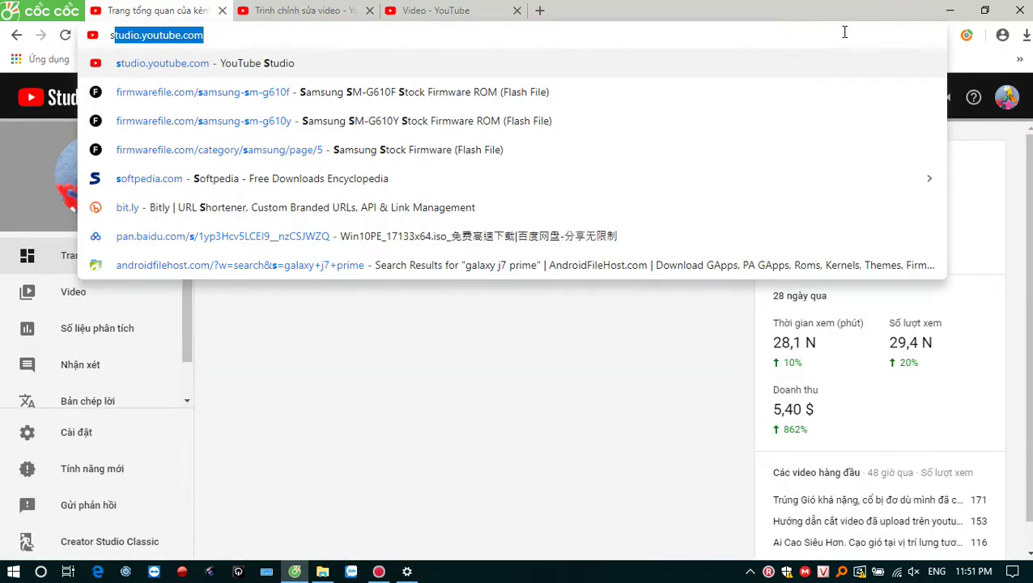
pyautogui.write('t')
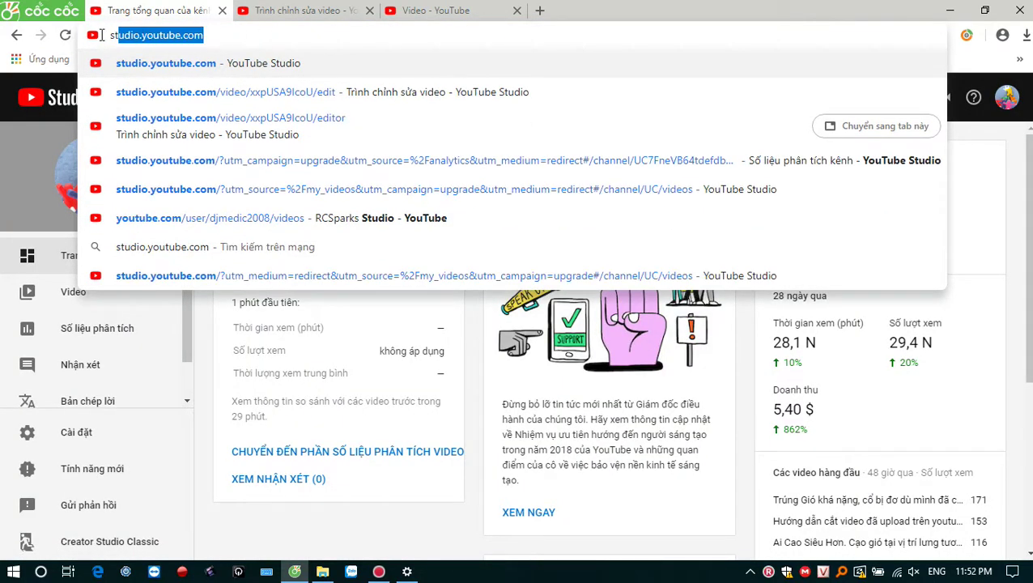
pyautogui.hotkey('ctrl', 'a')
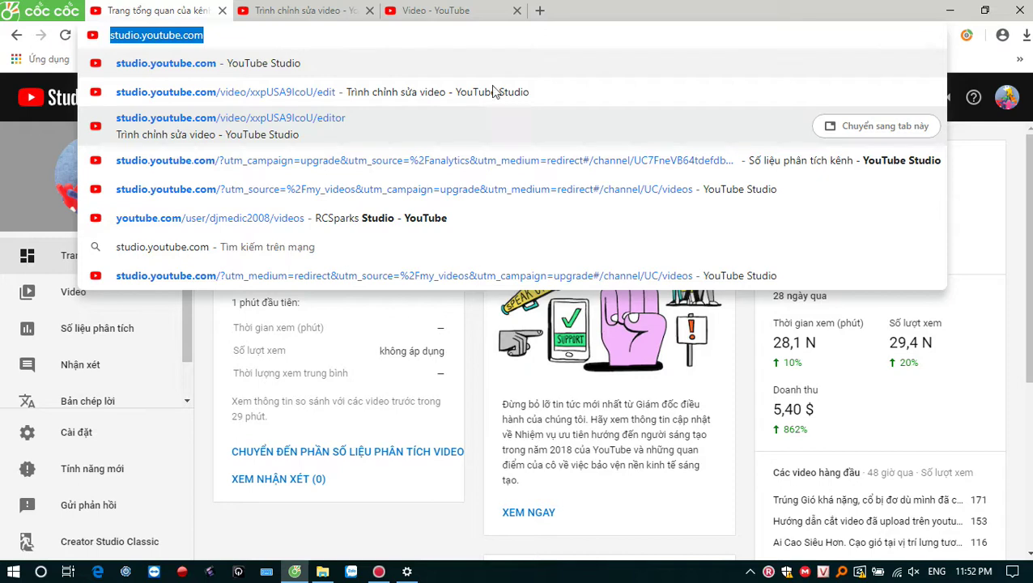
pyautogui.click(188, 351)
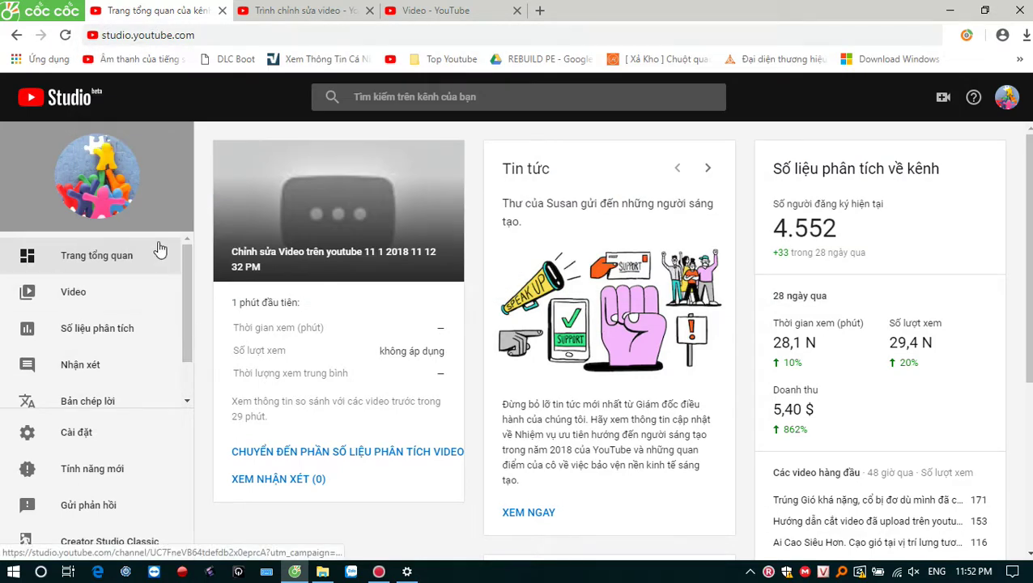
# Open the newest upload on YouTube from the channel's video list and close the leftover video editor and video manager tabs.
pyautogui.click(77, 299)
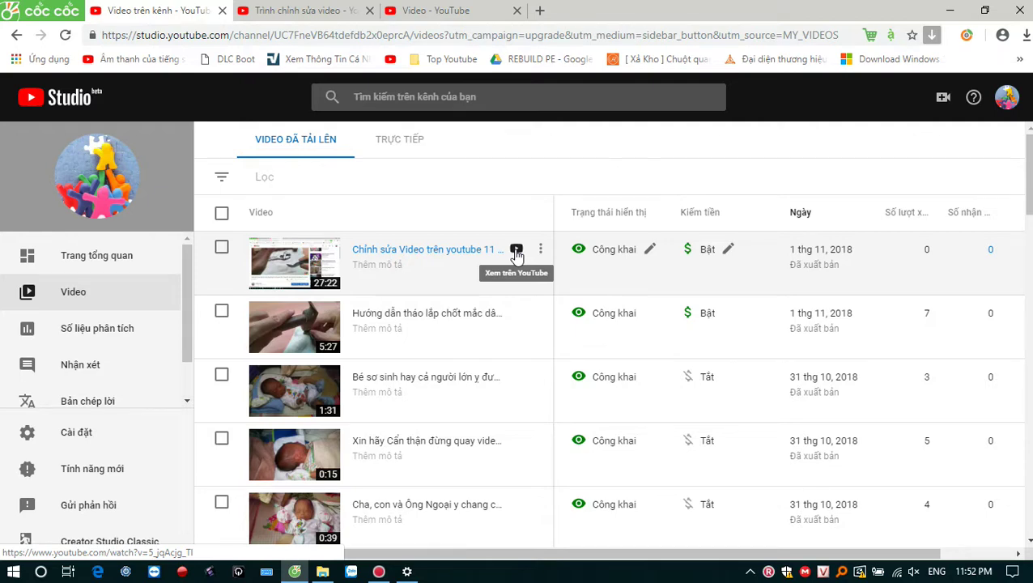
pyautogui.click(516, 251)
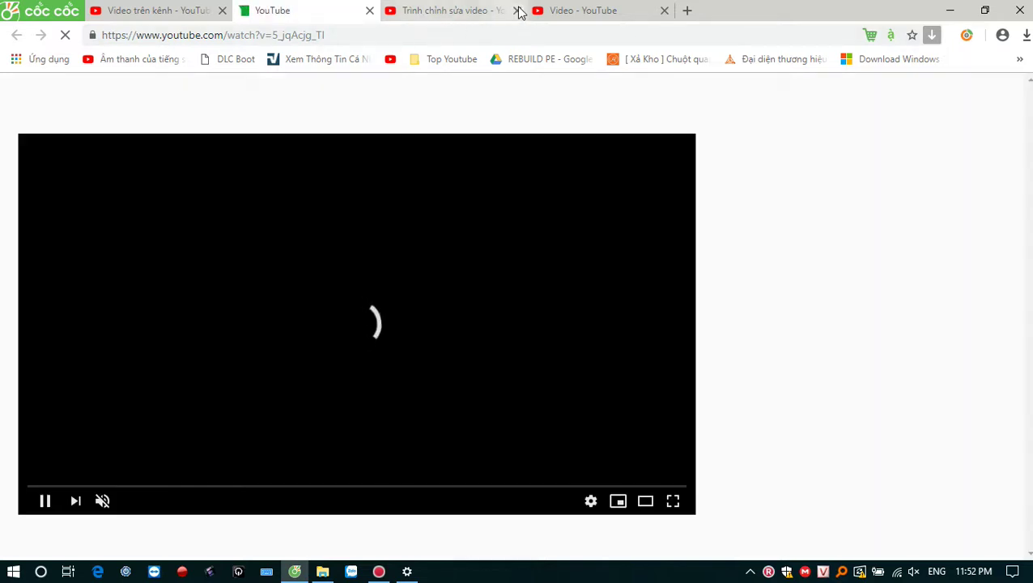
pyautogui.click(517, 11)
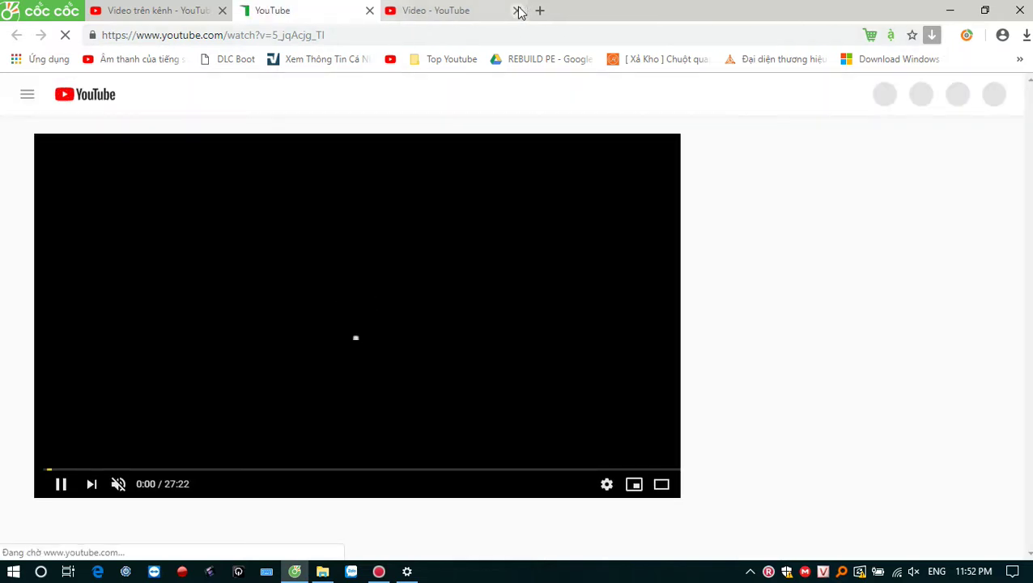
pyautogui.click(517, 11)
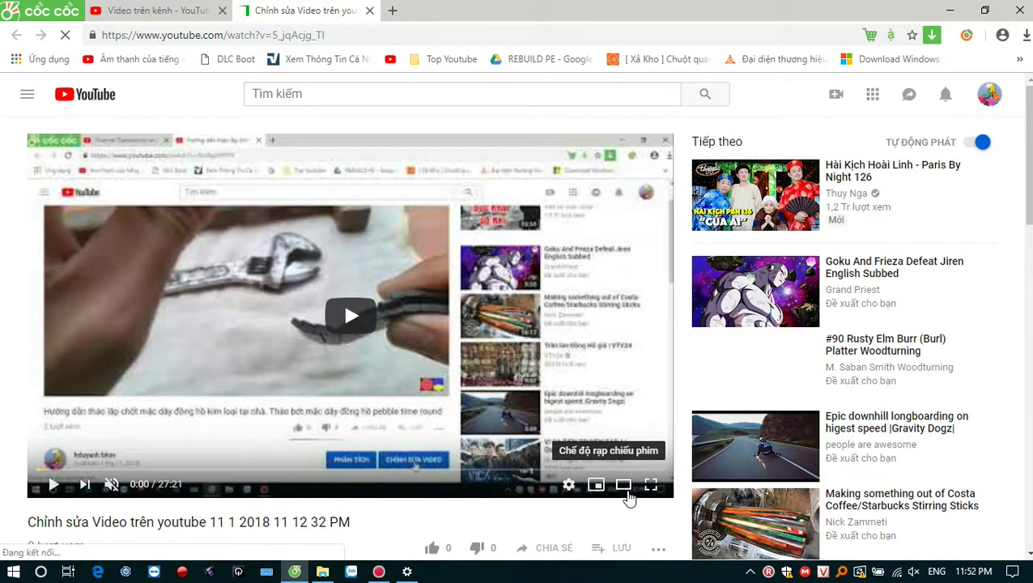
# Close the watch page, reopen the newest upload on YouTube from the video list and start editing it in Studio.
pyautogui.scroll(-1, 629, 497)
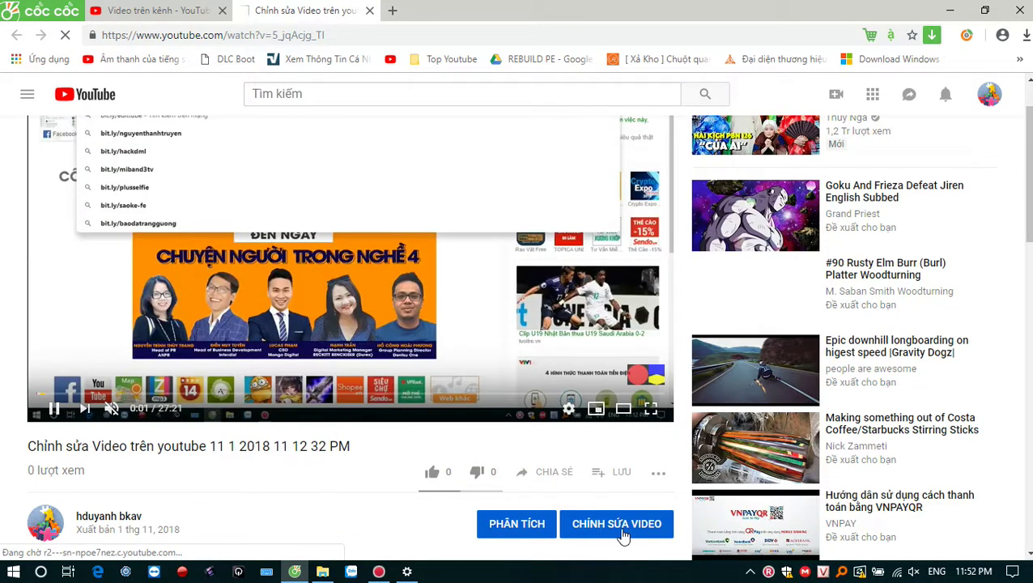
pyautogui.click(370, 11)
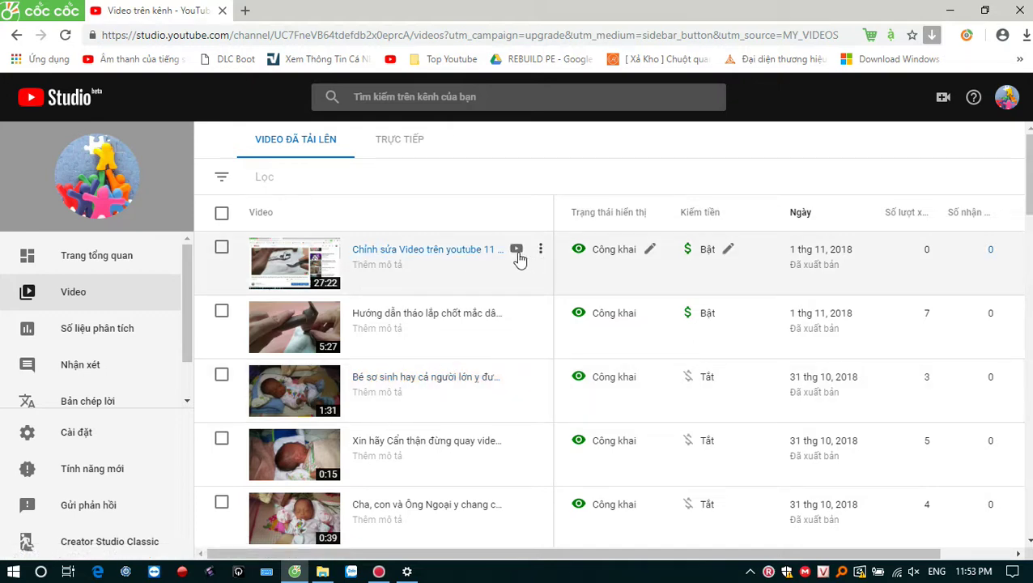
pyautogui.click(518, 252)
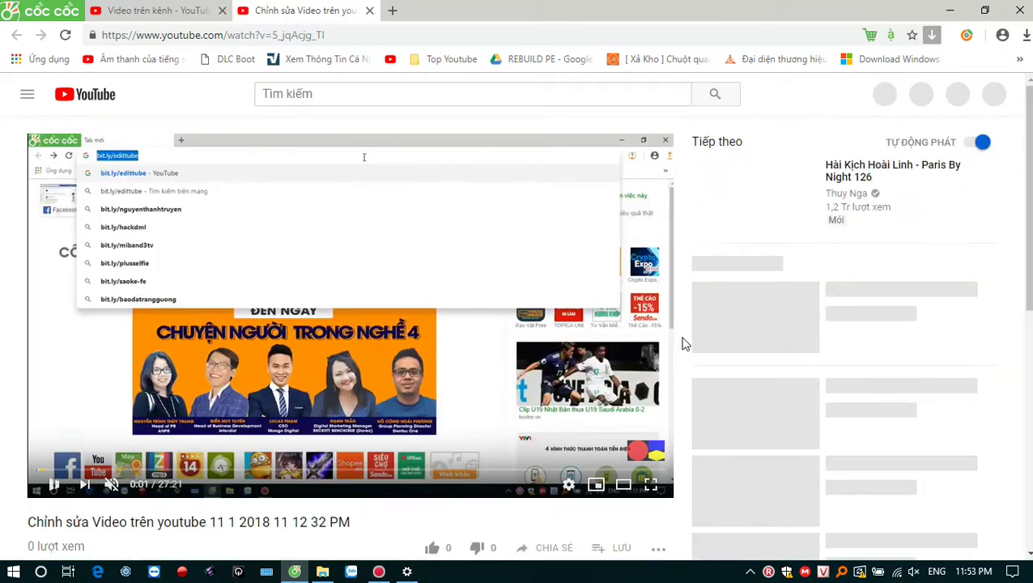
pyautogui.scroll(-1, 683, 346)
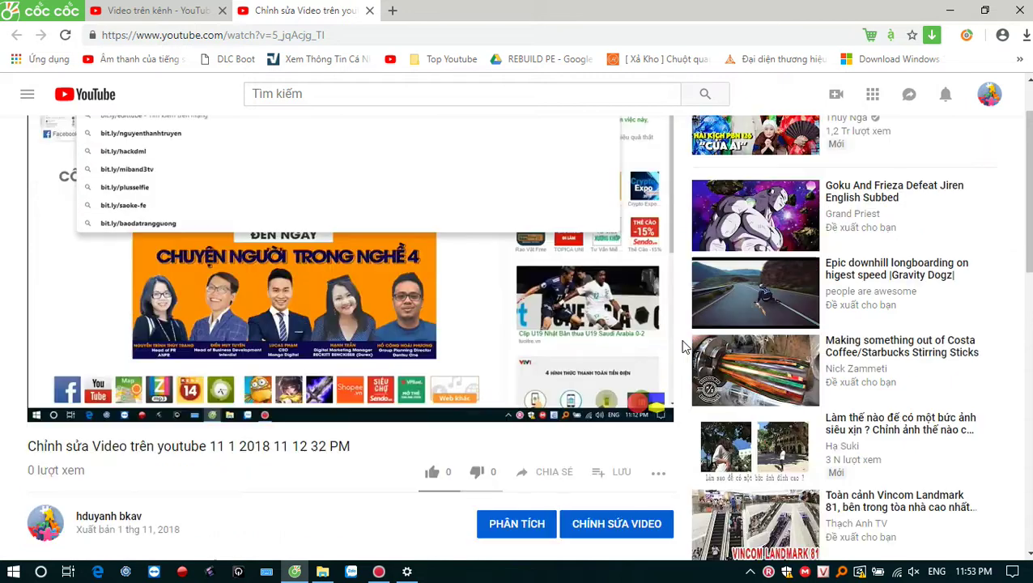
pyautogui.click(618, 531)
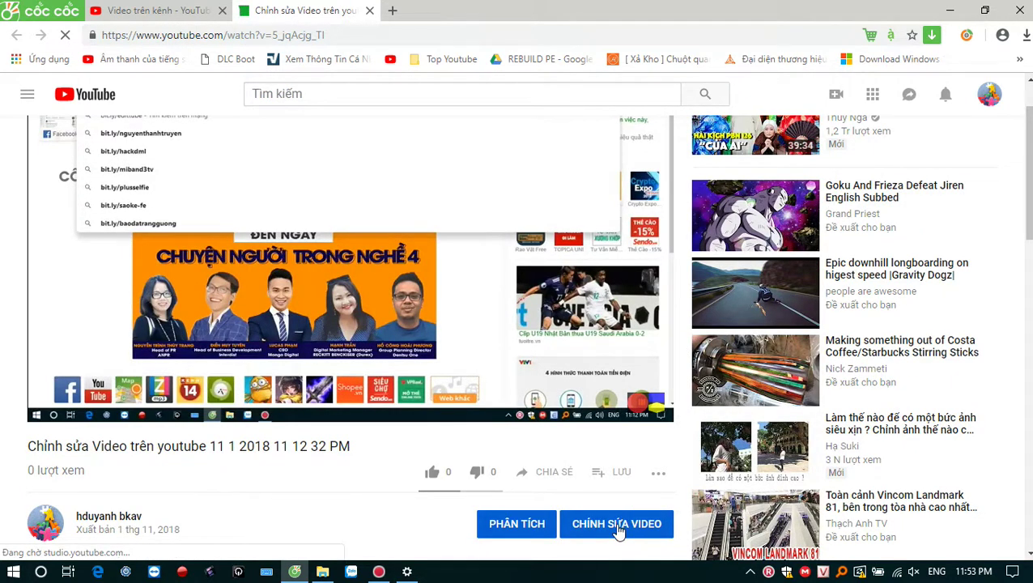
pyautogui.moveTo(538, 372)
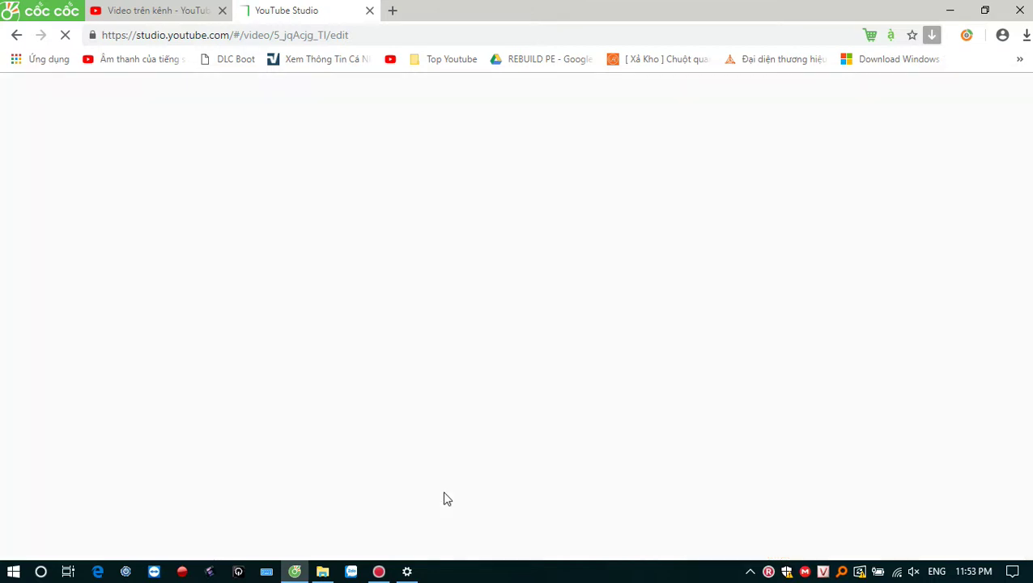
# Back in the channel's video list, set monetization to Bật for the 1:31 video and save.
pyautogui.click(157, 13)
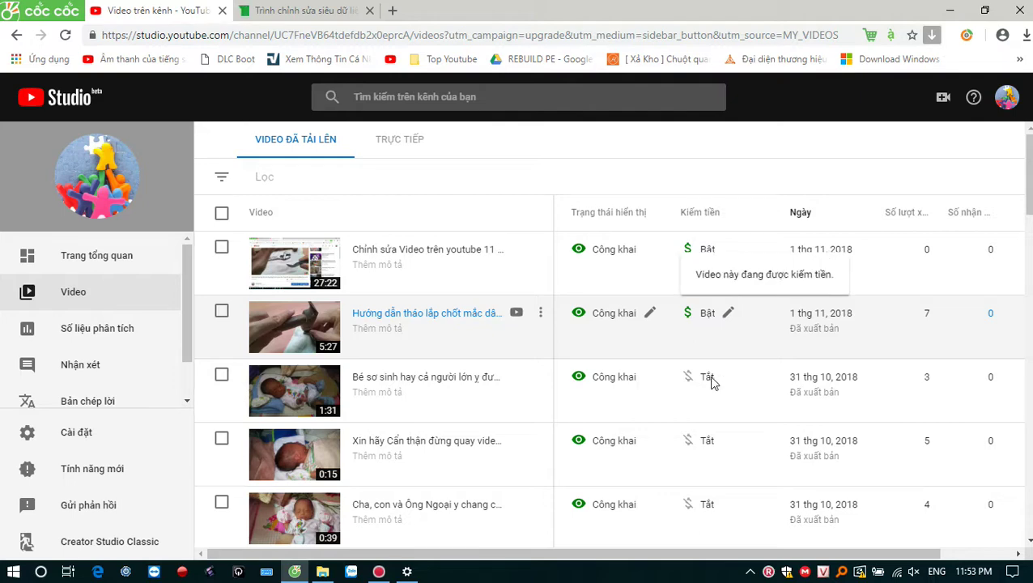
pyautogui.click(693, 380)
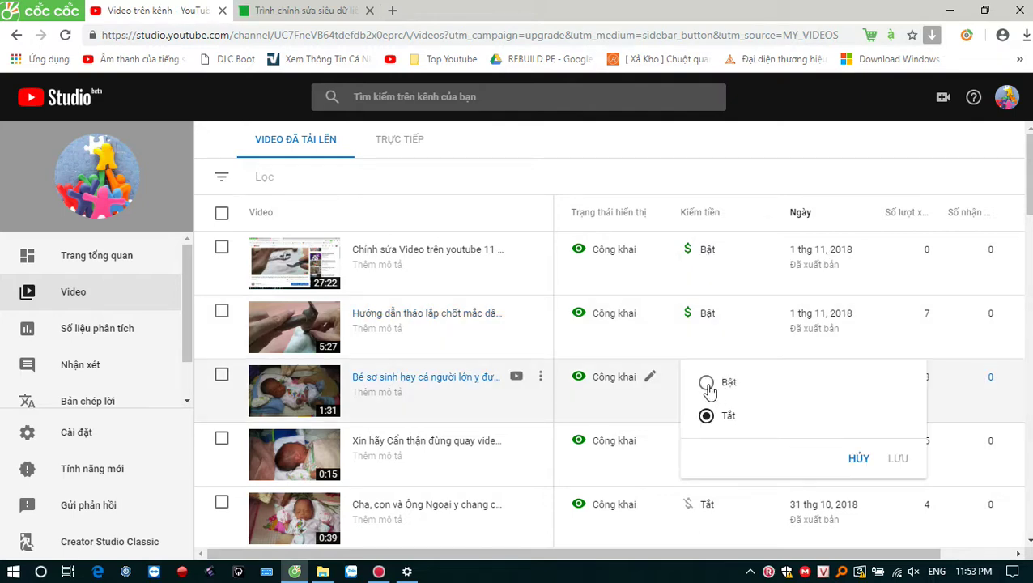
pyautogui.click(717, 392)
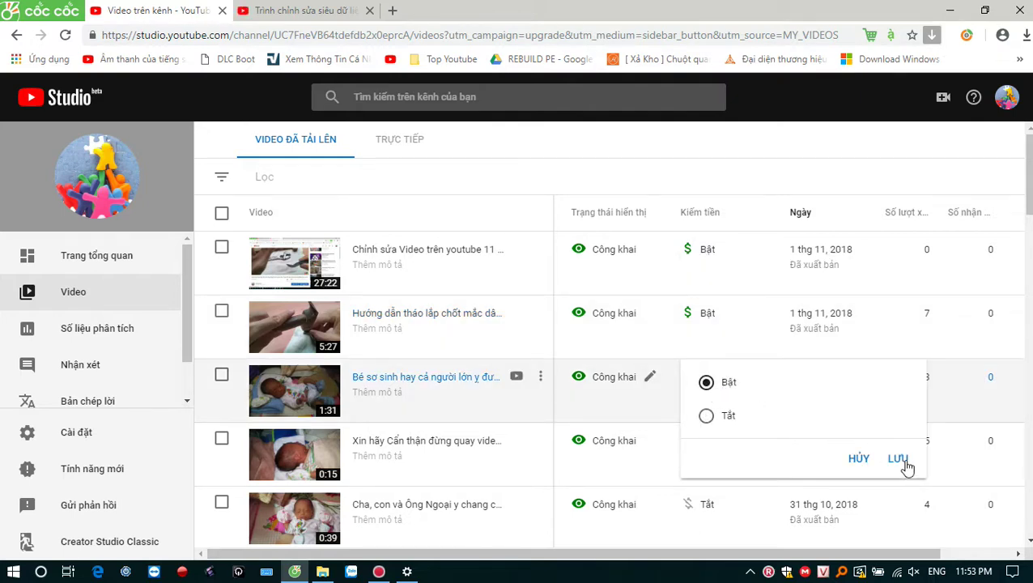
pyautogui.click(903, 460)
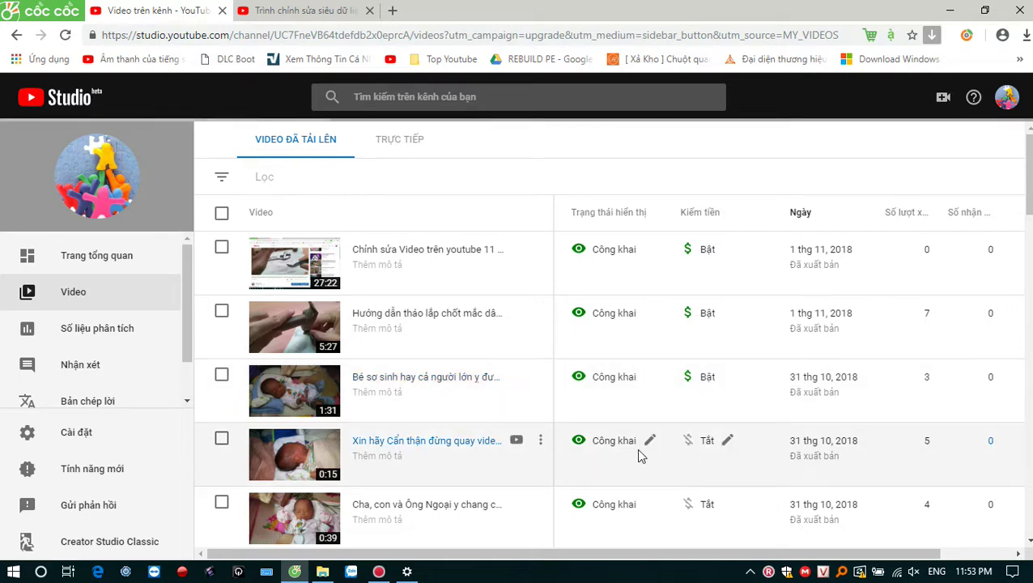
# Look over the channel's video list, switch to the newest upload's details page and view its advanced and thumbnail settings.
pyautogui.scroll(-2, 702, 467)
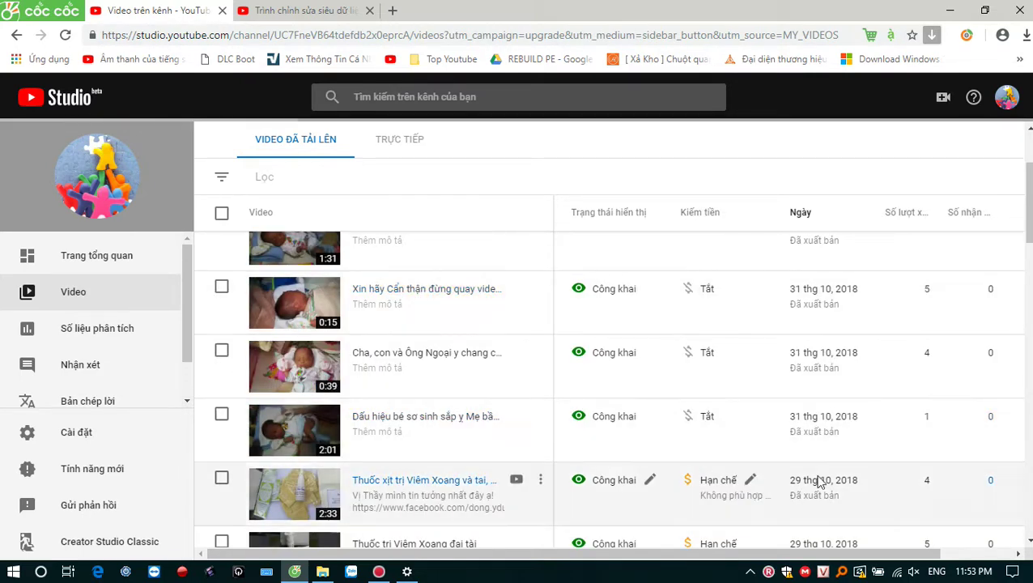
pyautogui.scroll(-2, 567, 474)
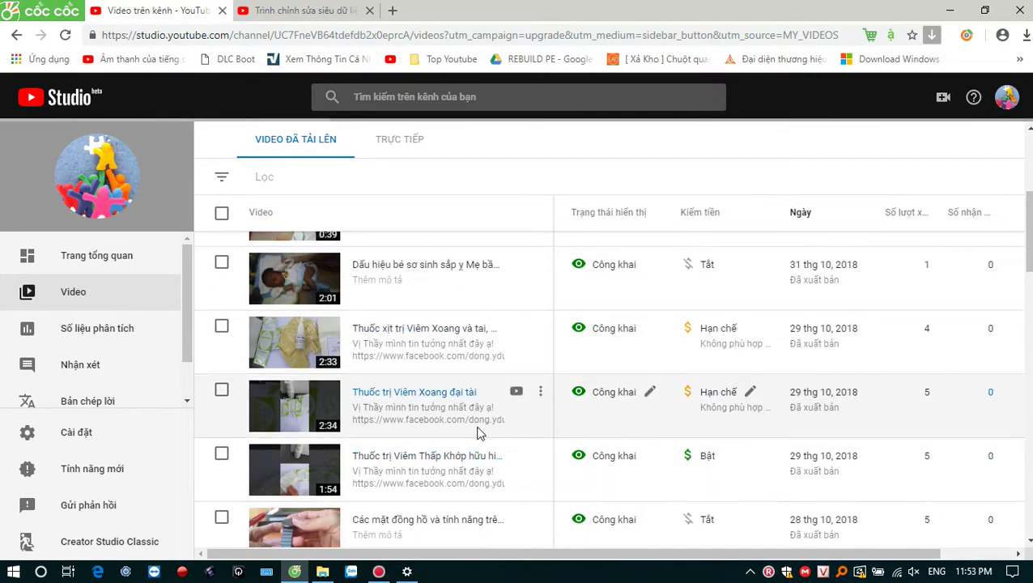
pyautogui.click(298, 11)
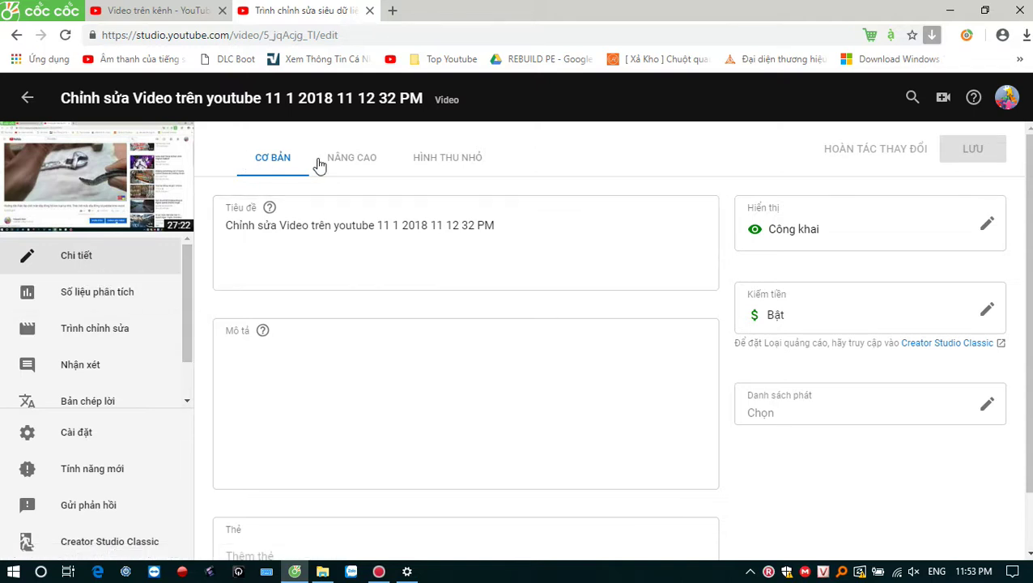
pyautogui.click(357, 168)
pyautogui.click(453, 159)
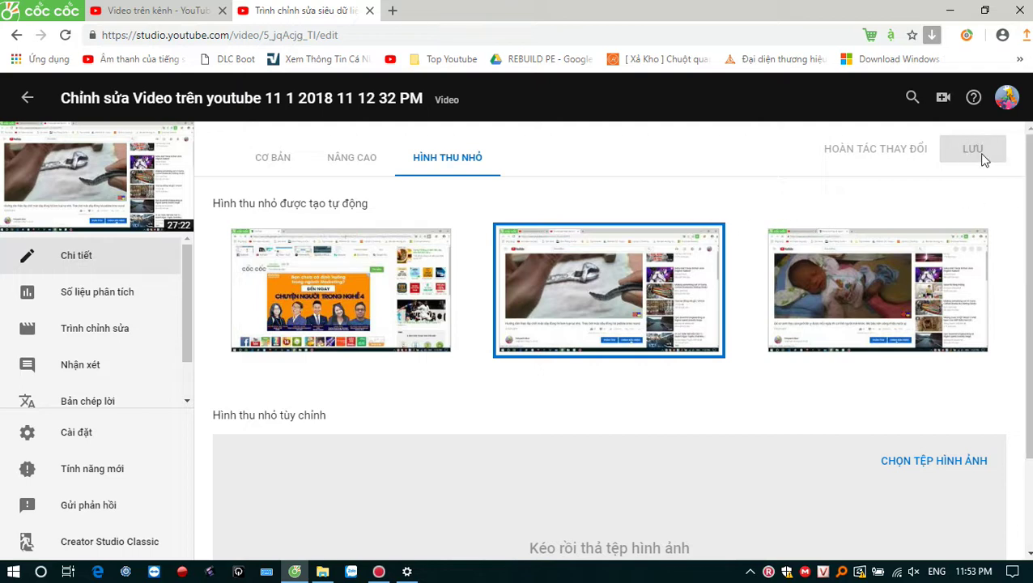
# Open the image file chooser for a custom thumbnail and cancel it without choosing a file.
pyautogui.scroll(-2, 886, 482)
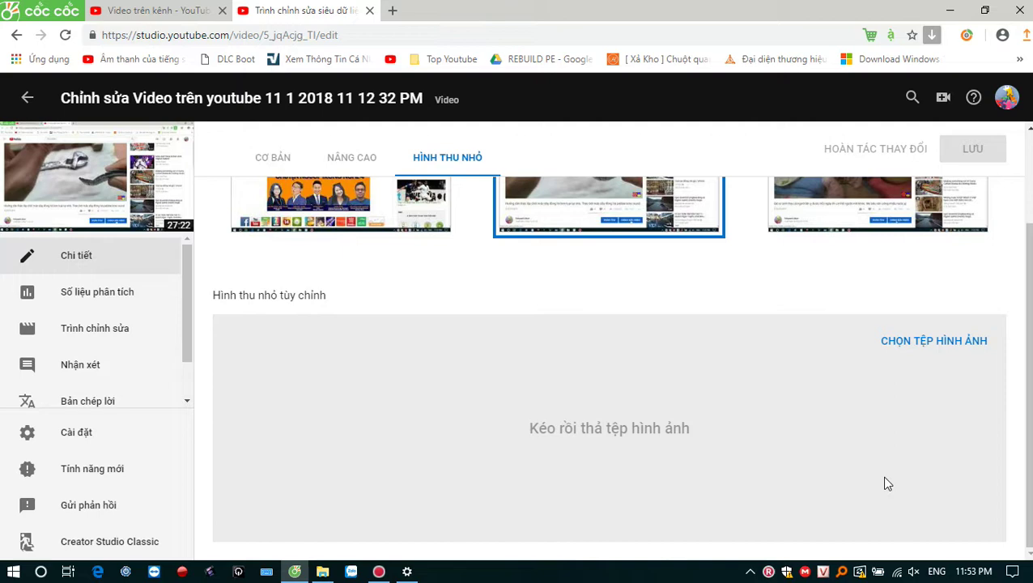
pyautogui.click(945, 341)
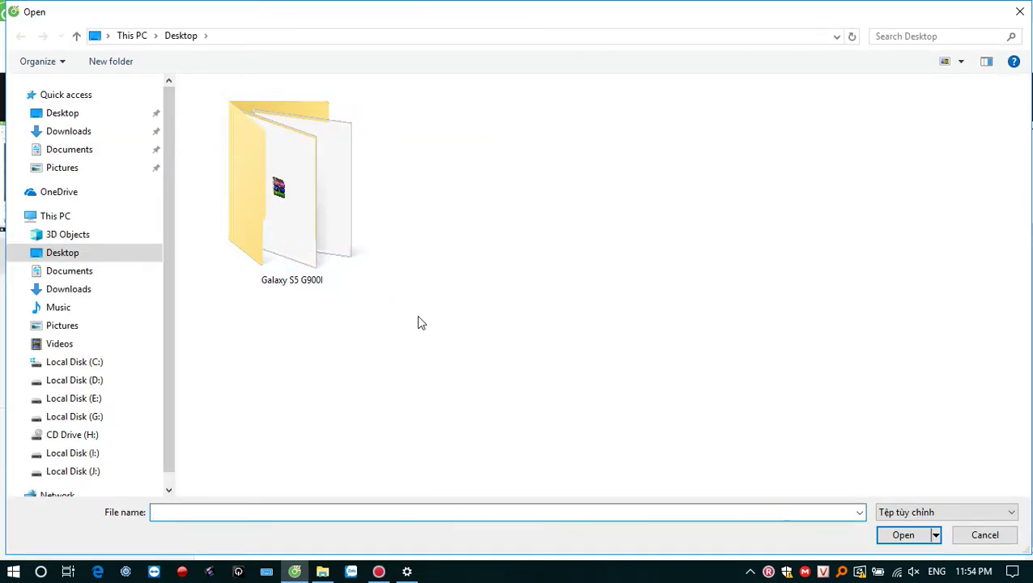
pyautogui.click(1001, 537)
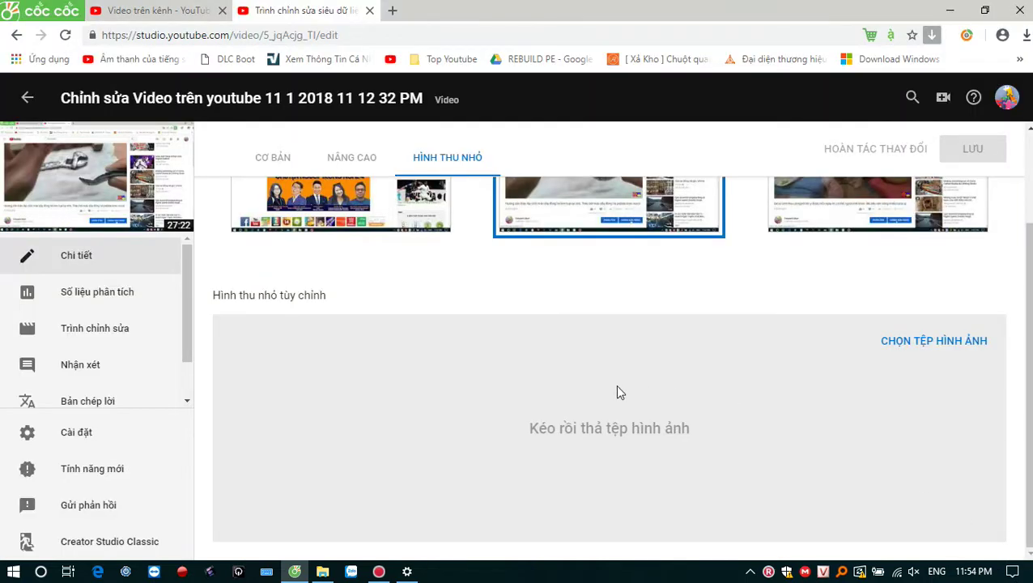
# Try the first auto-generated thumbnail, and select the third one showing the baby instead.
pyautogui.scroll(2, 444, 258)
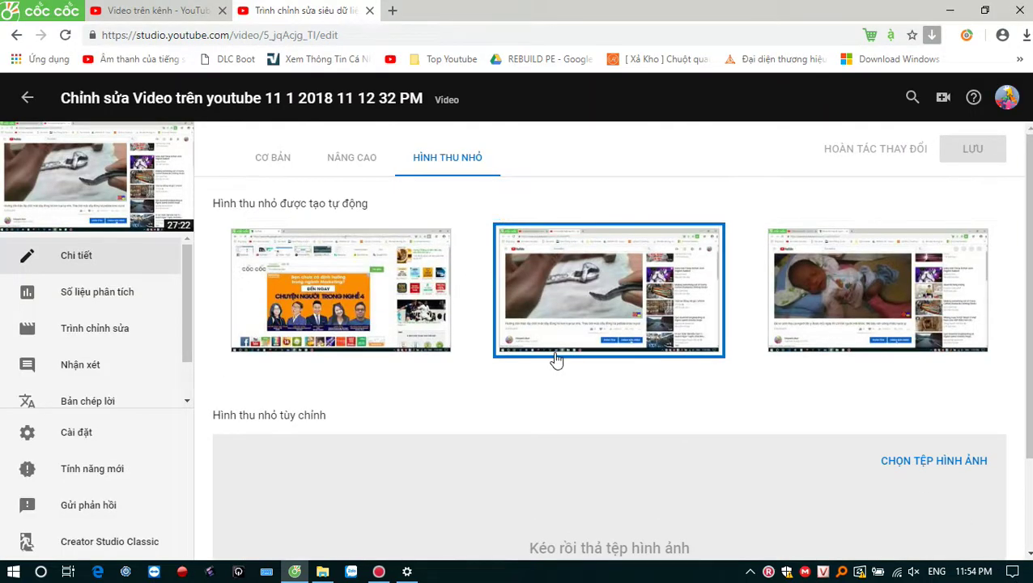
pyautogui.click(397, 320)
pyautogui.click(924, 301)
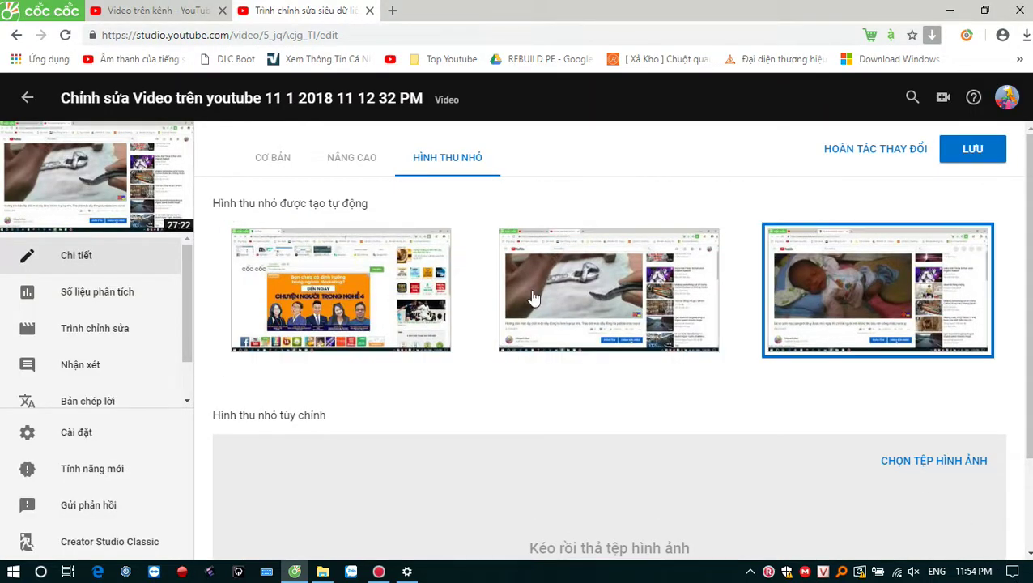
# Open the video's editor (Trình chỉnh sửa), discarding the thumbnail change, and shrink the preview area to make room for the timeline.
pyautogui.click(78, 335)
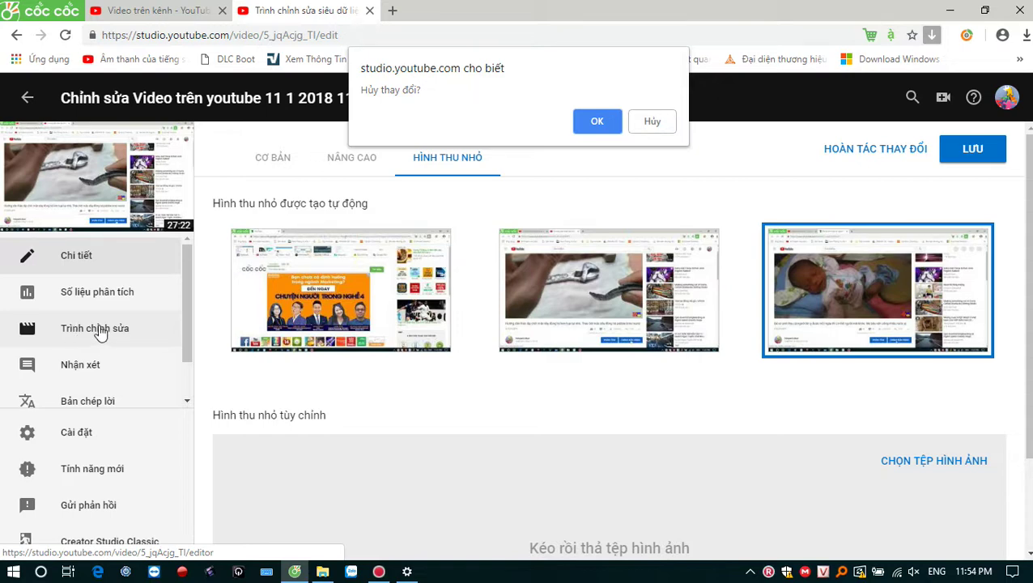
pyautogui.click(606, 124)
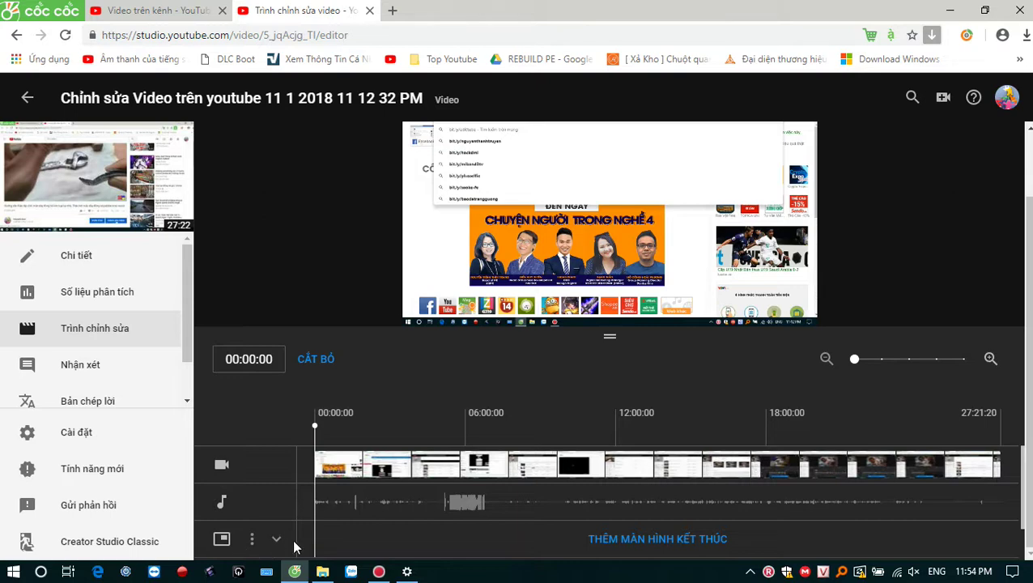
pyautogui.moveTo(604, 326)
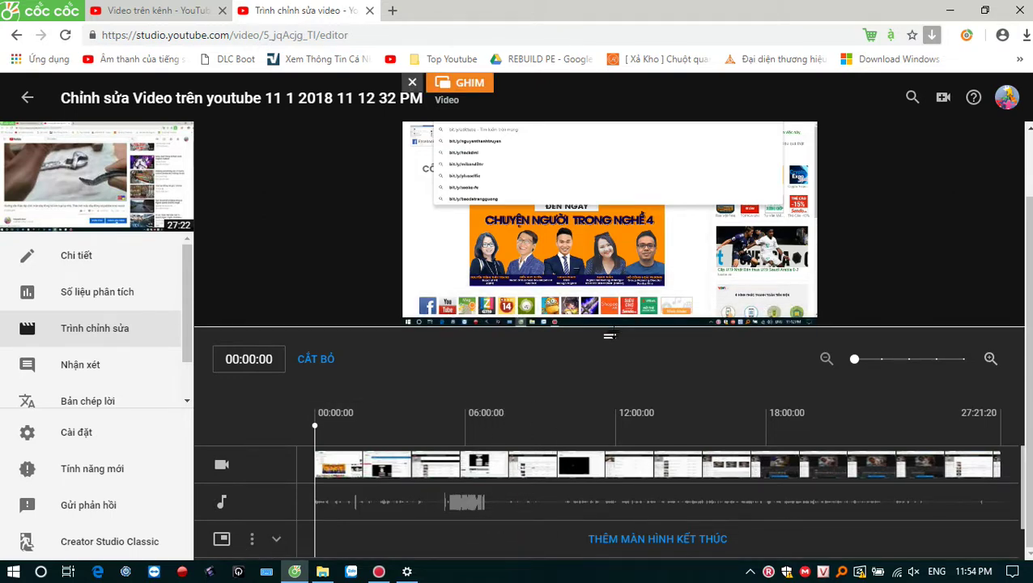
pyautogui.moveTo(610, 335)
pyautogui.mouseDown()
pyautogui.moveTo(609, 300)
pyautogui.moveTo(619, 392)
pyautogui.moveTo(616, 331)
pyautogui.mouseUp()
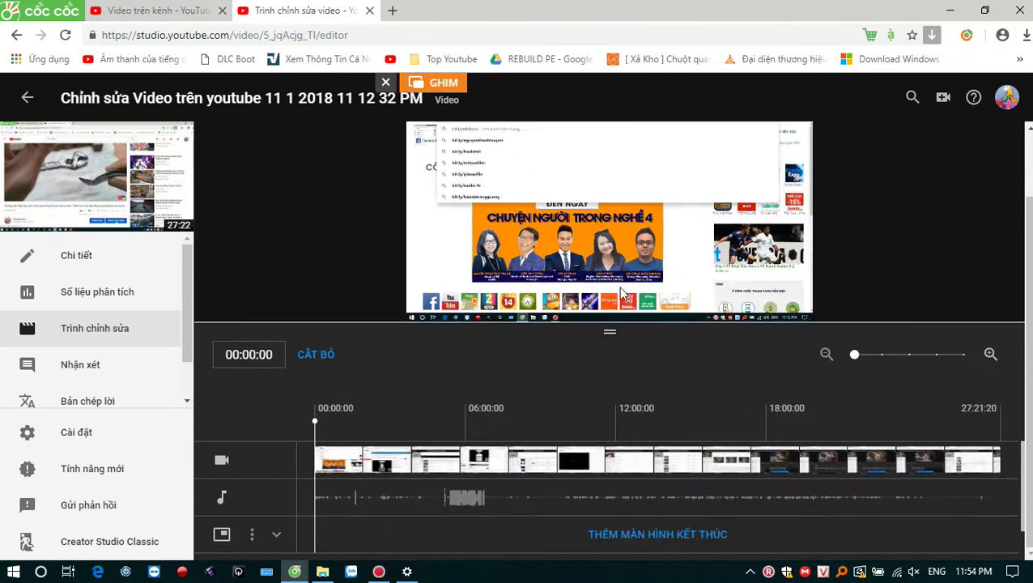
pyautogui.moveTo(624, 295); pyautogui.dragTo(644, 298)
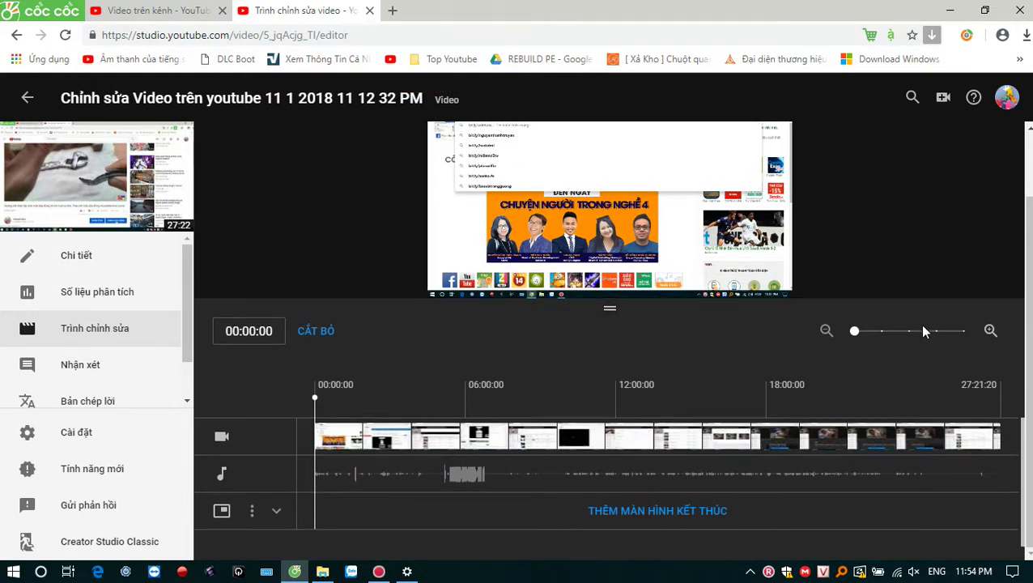
# Zoom the editing timeline in through its levels and back out to the full video length.
pyautogui.click(990, 331)
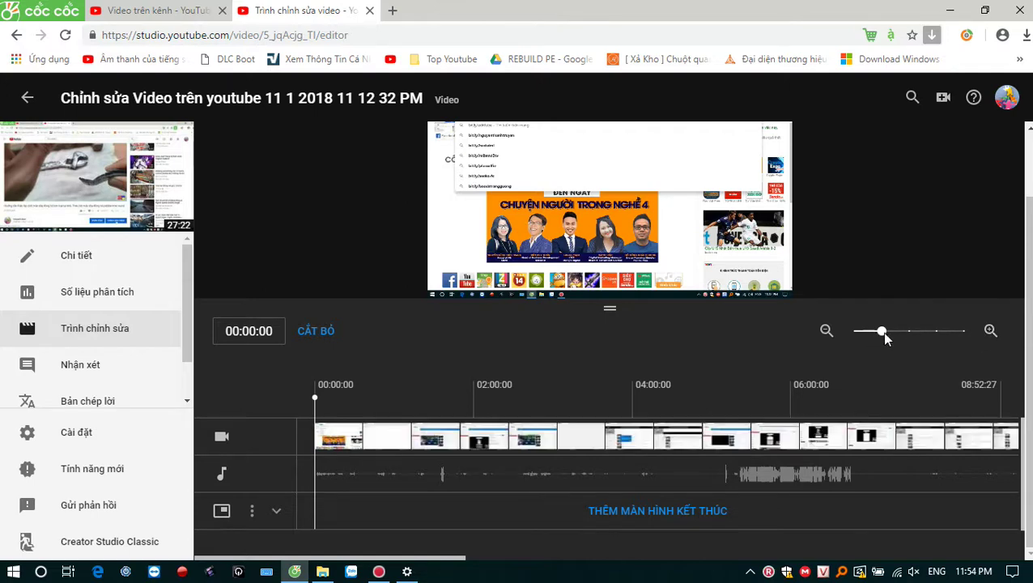
pyautogui.moveTo(886, 332)
pyautogui.mouseDown()
pyautogui.moveTo(901, 331)
pyautogui.moveTo(890, 332)
pyautogui.mouseUp()
pyautogui.click(912, 332)
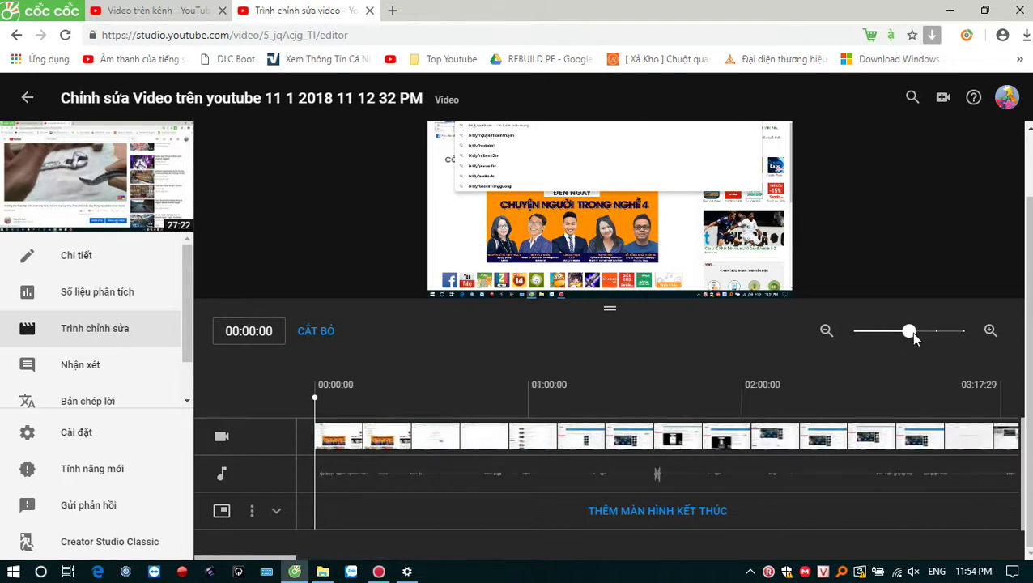
pyautogui.click(940, 332)
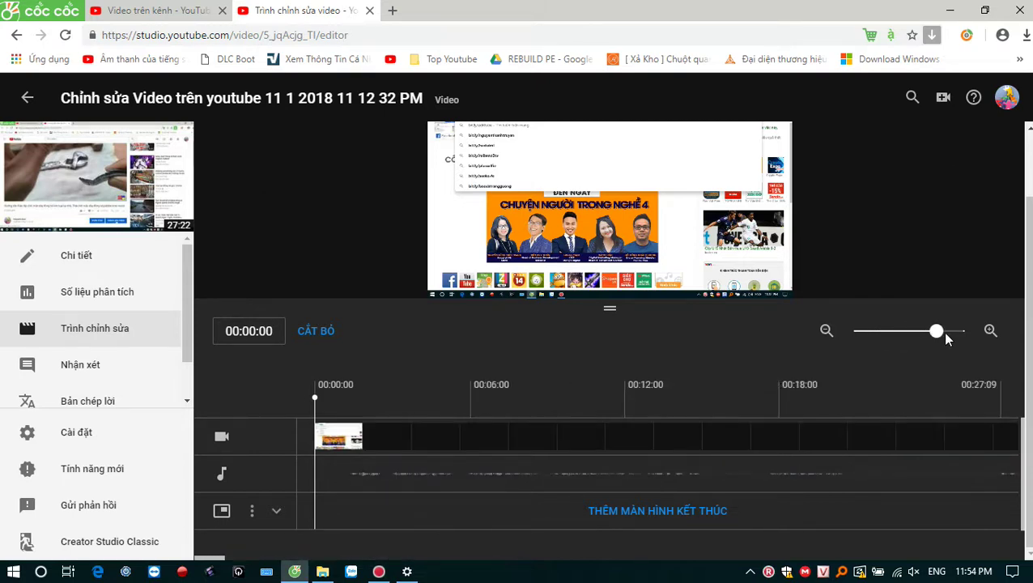
pyautogui.moveTo(941, 331); pyautogui.dragTo(887, 335)
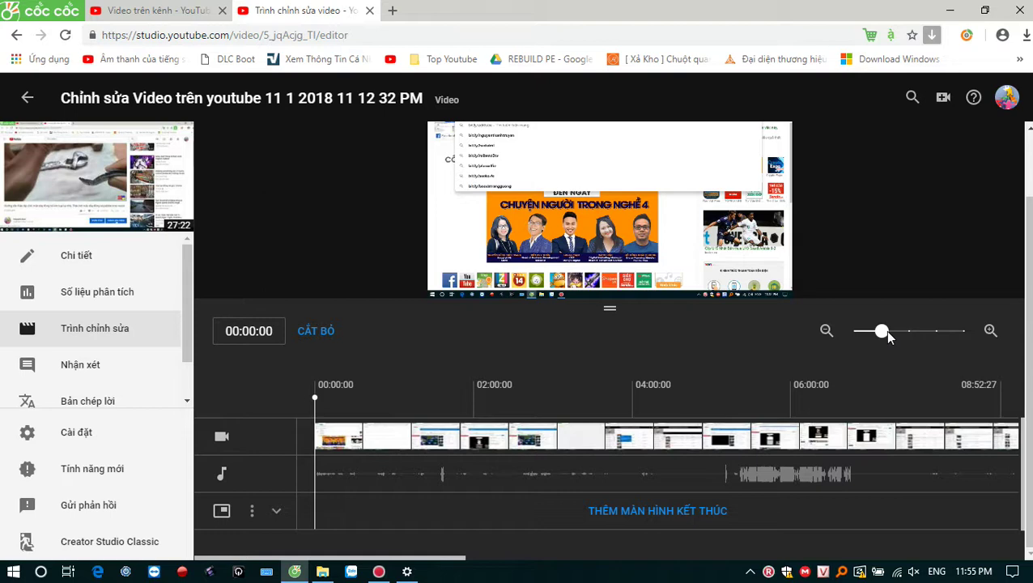
pyautogui.moveTo(885, 330); pyautogui.dragTo(835, 339)
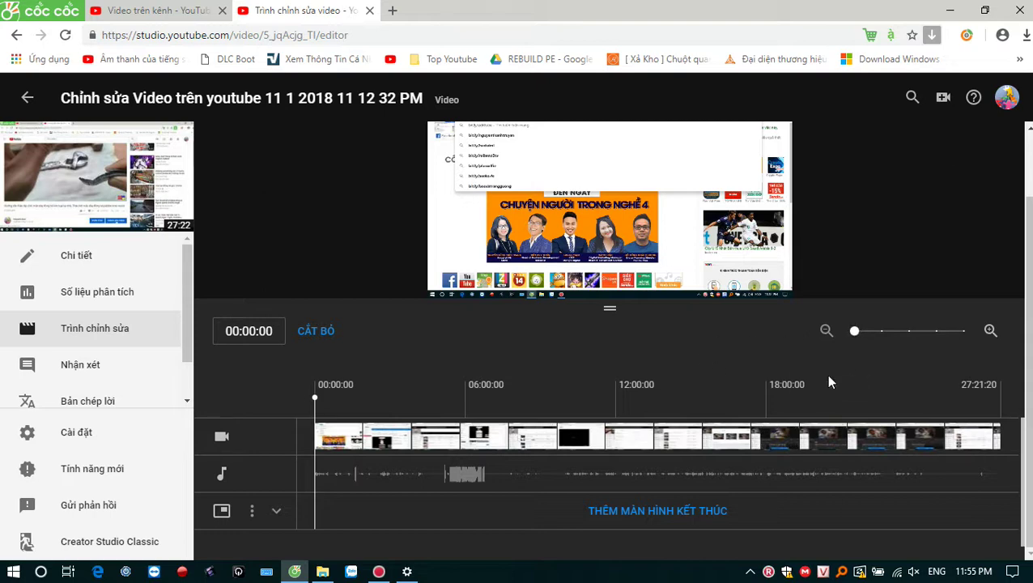
# View the end screen templates and cancel without applying one.
pyautogui.click(652, 511)
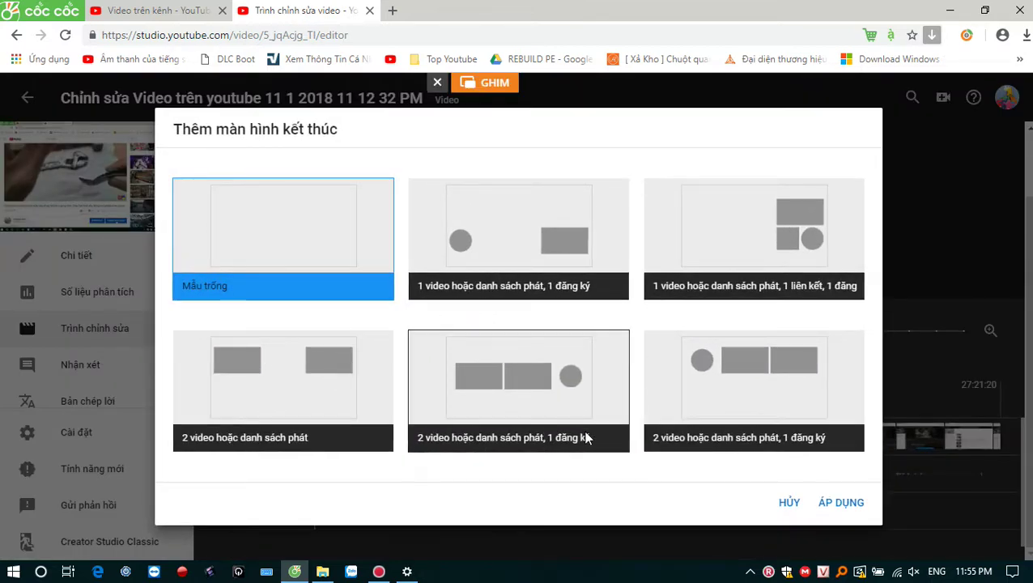
pyautogui.click(789, 504)
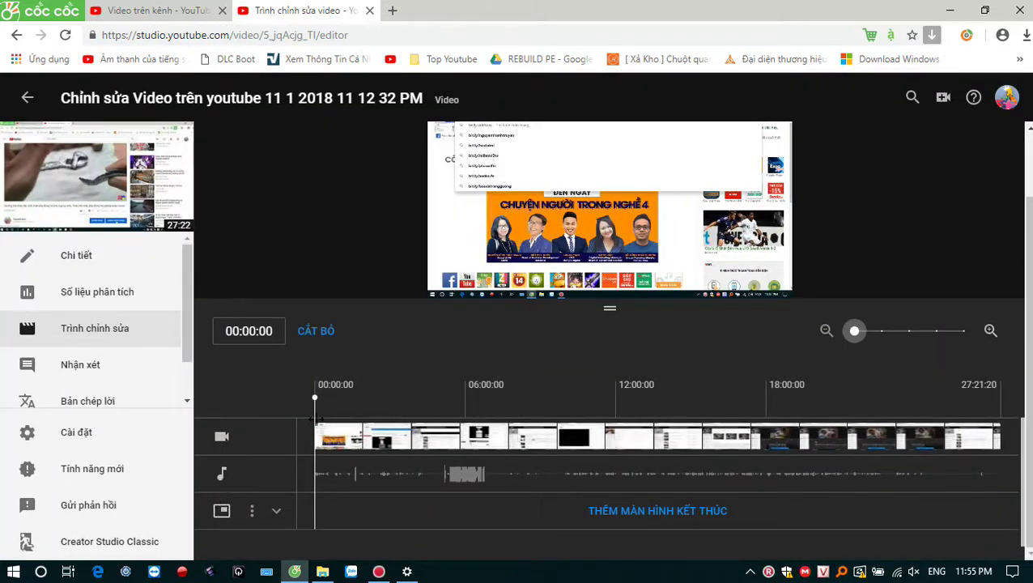
# Start trimming the video and set the kept section to run from 03:20:05 to 07:25:26.
pyautogui.click(315, 334)
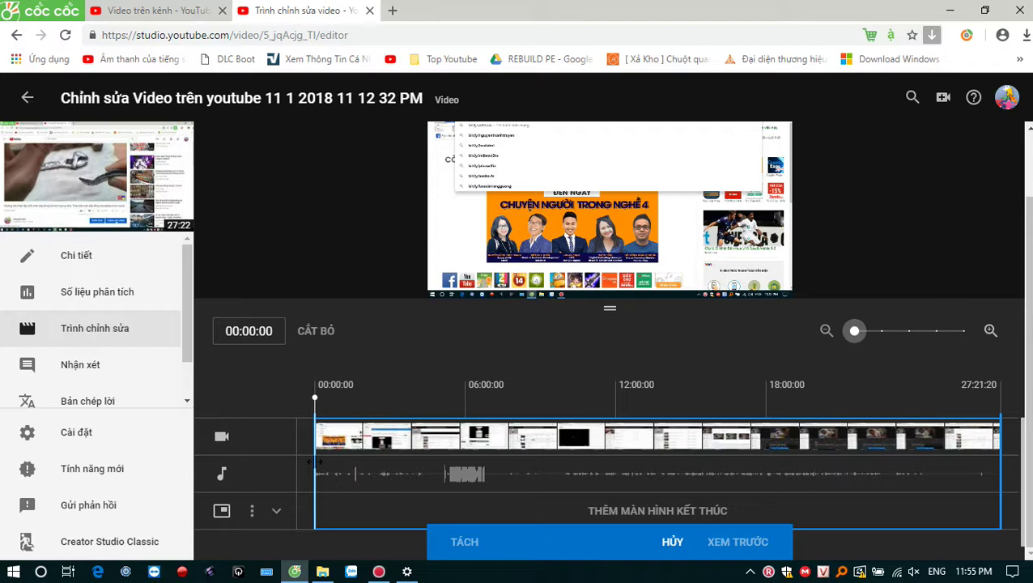
pyautogui.click(364, 477)
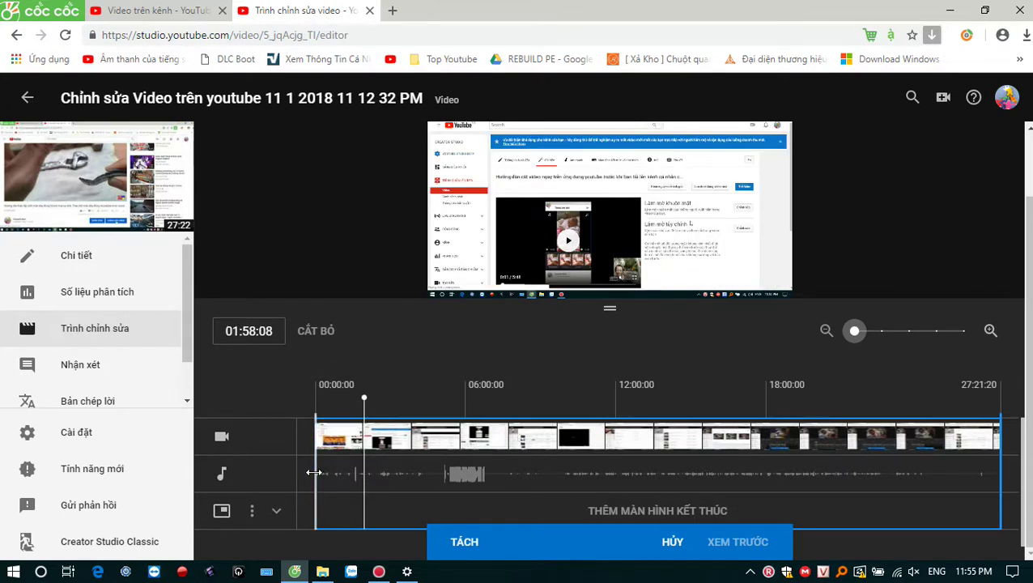
pyautogui.moveTo(314, 473); pyautogui.dragTo(396, 491)
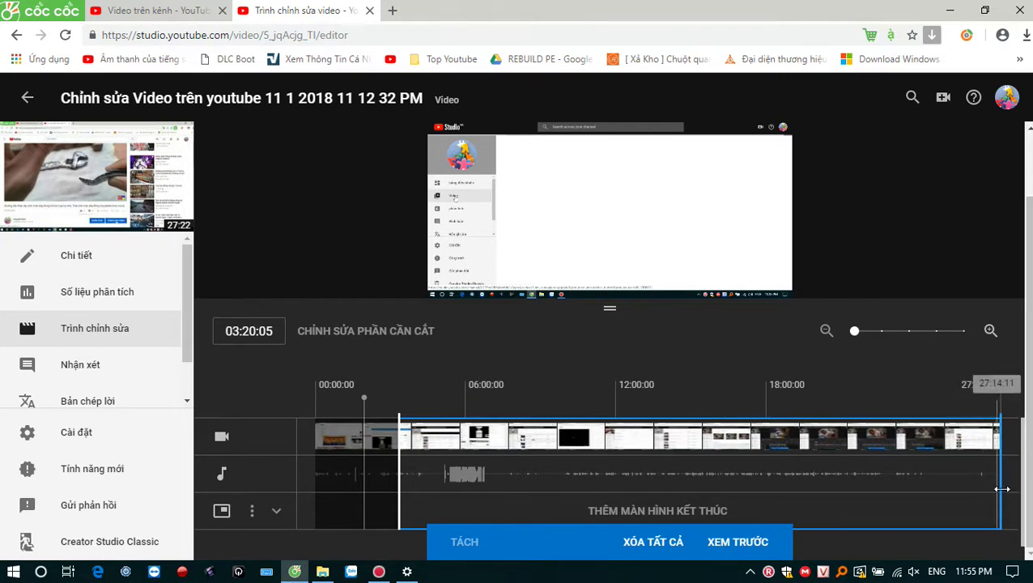
pyautogui.moveTo(1003, 489); pyautogui.dragTo(502, 500)
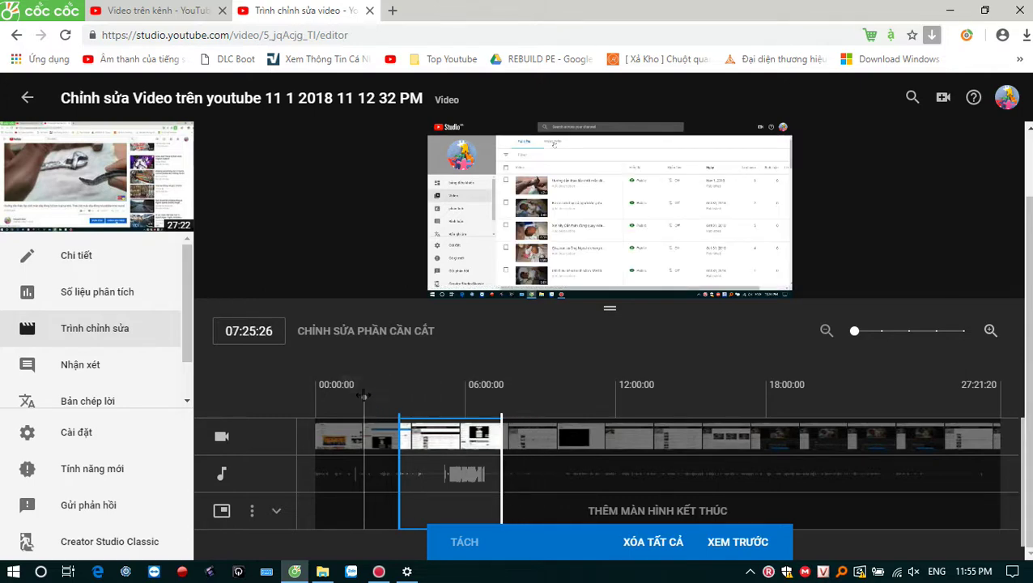
# Try splitting the kept section at 03:29:08 and extending the earlier piece to start at 00:45:03, and clear all cuts.
pyautogui.moveTo(364, 395); pyautogui.dragTo(442, 398)
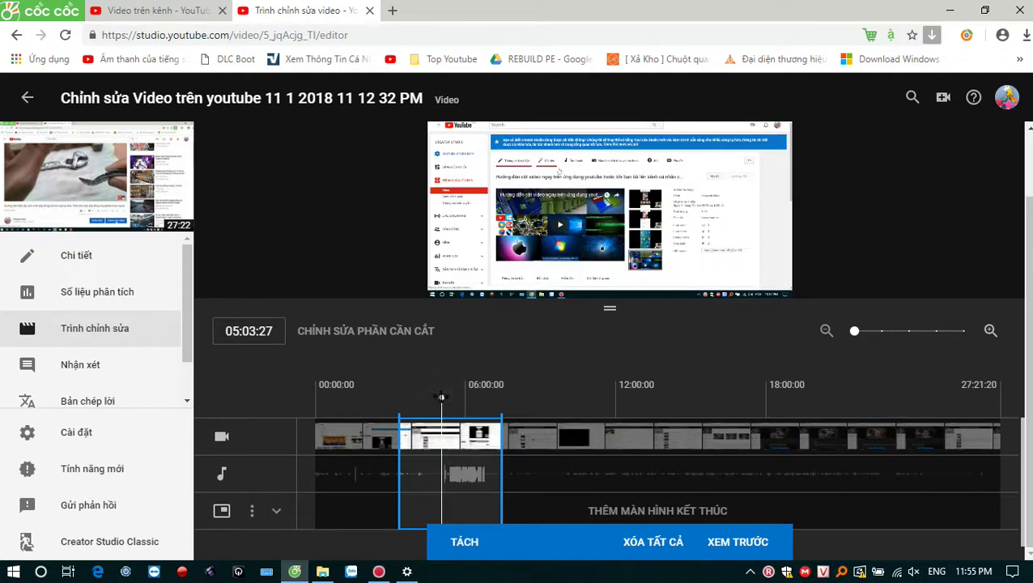
pyautogui.moveTo(442, 397); pyautogui.dragTo(398, 398)
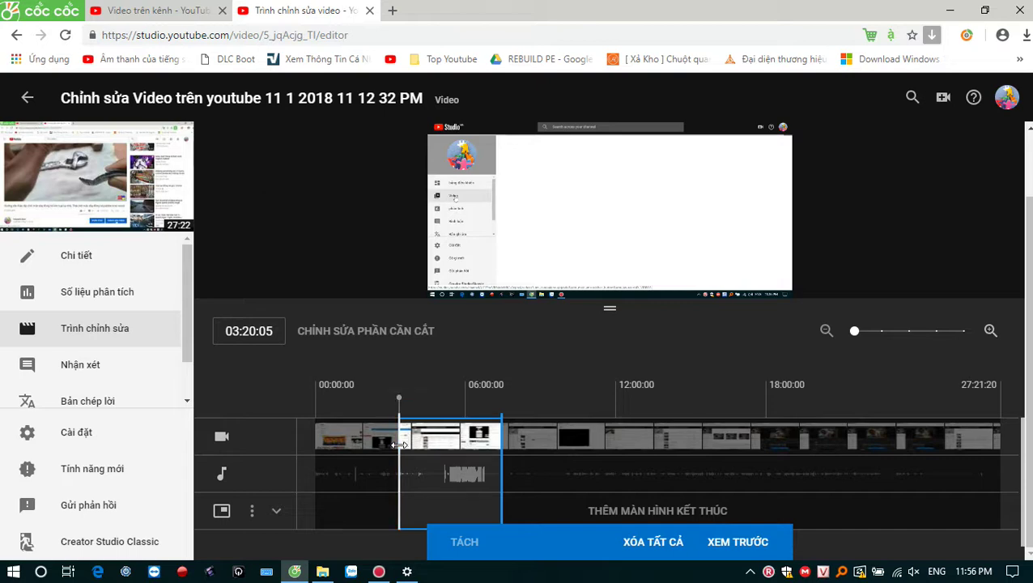
pyautogui.moveTo(401, 444); pyautogui.dragTo(504, 454)
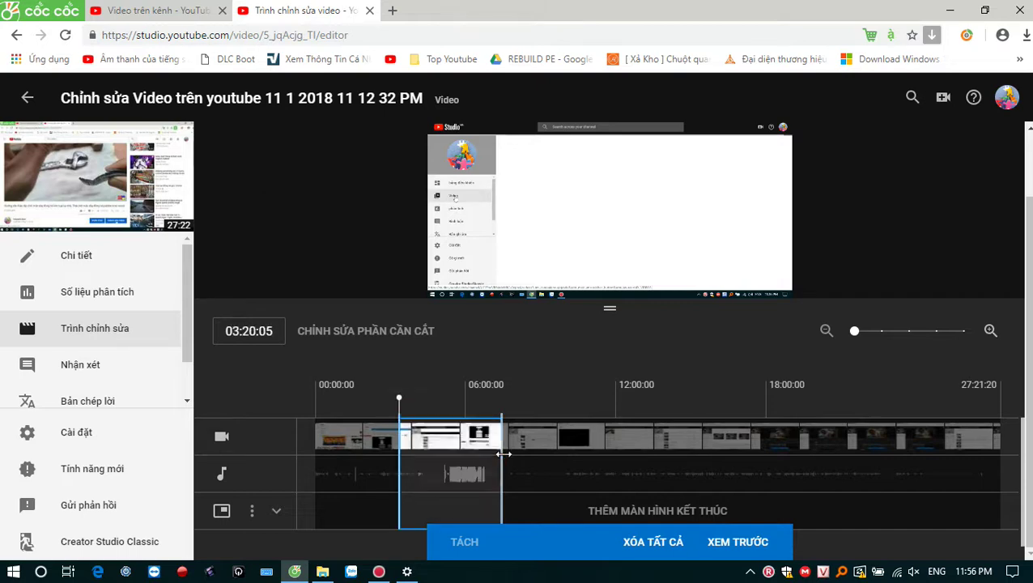
pyautogui.click(450, 436)
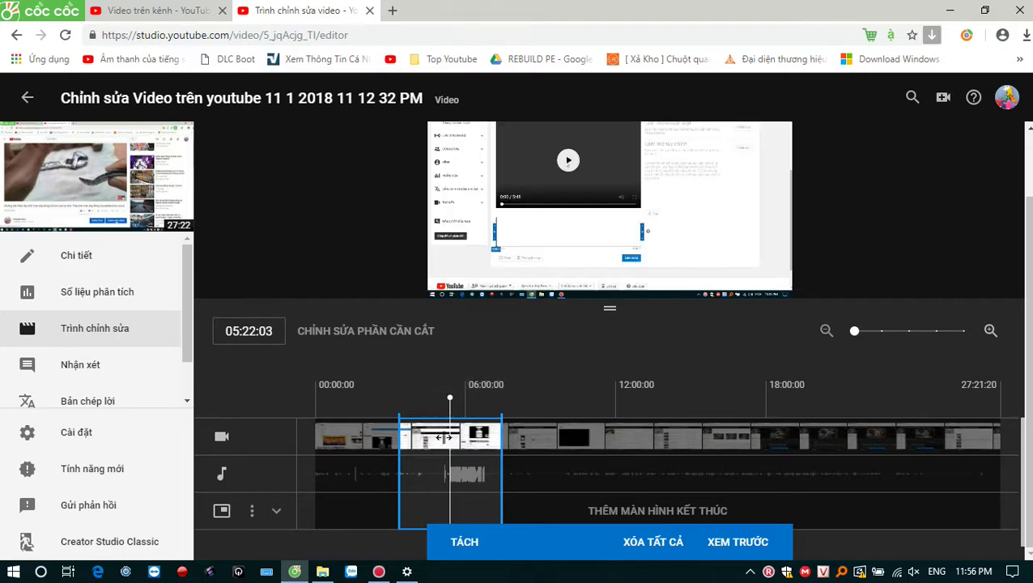
pyautogui.moveTo(450, 399); pyautogui.dragTo(399, 399)
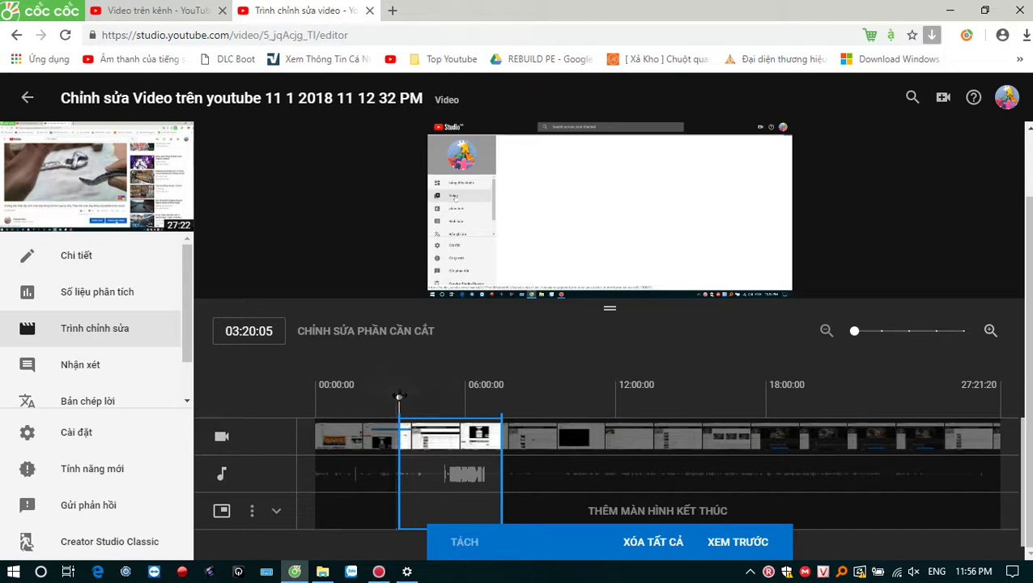
pyautogui.moveTo(399, 396); pyautogui.dragTo(403, 398)
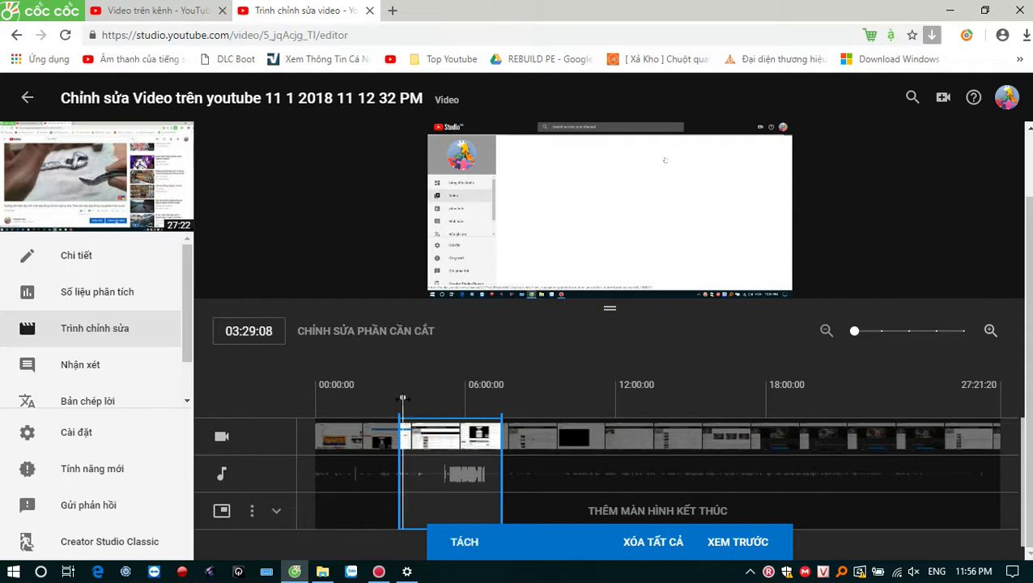
pyautogui.click(464, 545)
pyautogui.moveTo(402, 427); pyautogui.dragTo(337, 457)
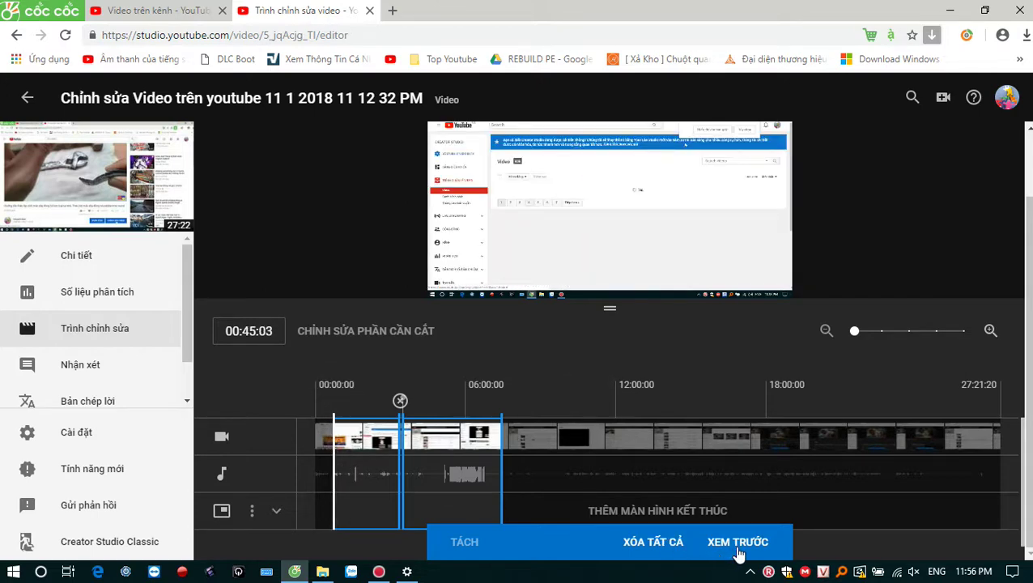
pyautogui.click(654, 542)
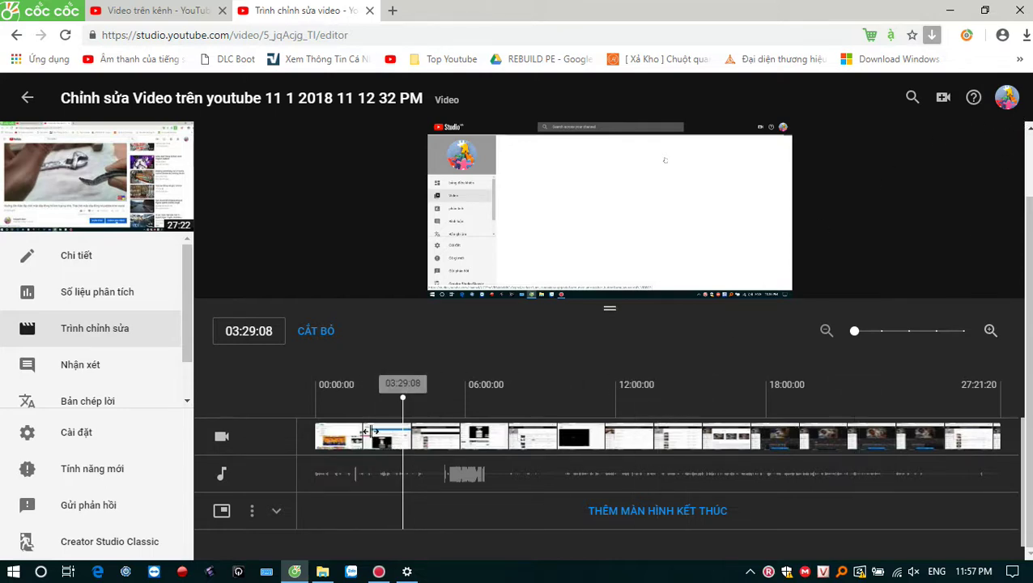
# Start trimming the video again and move the beginning of the kept section to 02:41:28.
pyautogui.click(316, 332)
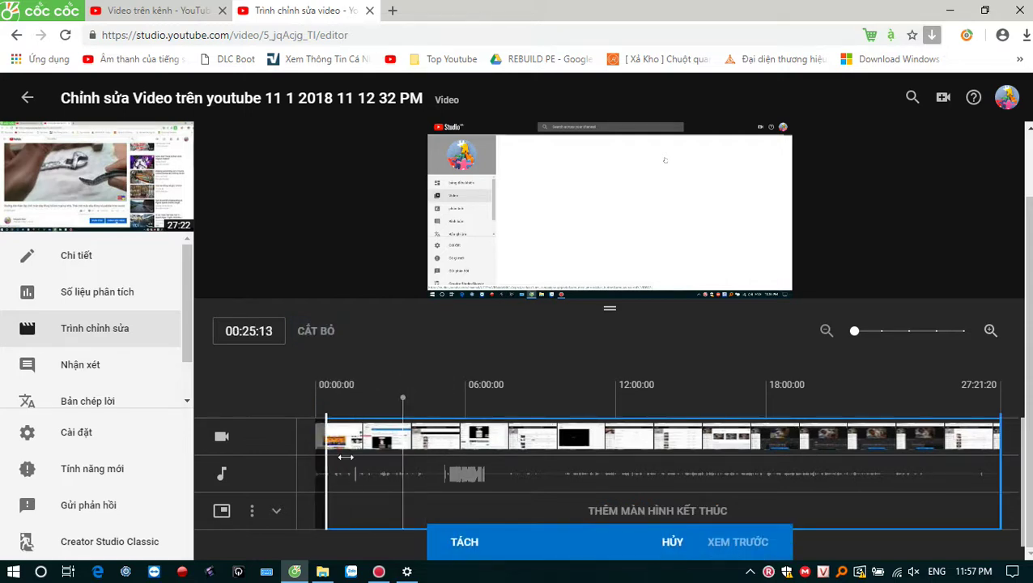
pyautogui.moveTo(346, 458); pyautogui.dragTo(383, 460)
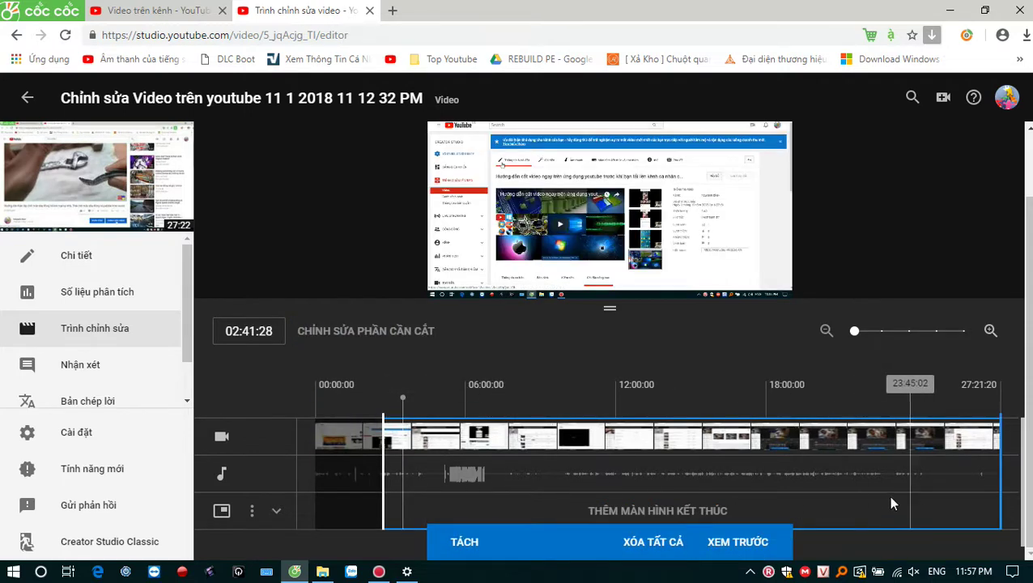
# Move the end of the kept section to 18:28:11.
pyautogui.moveTo(1000, 486); pyautogui.dragTo(778, 486)
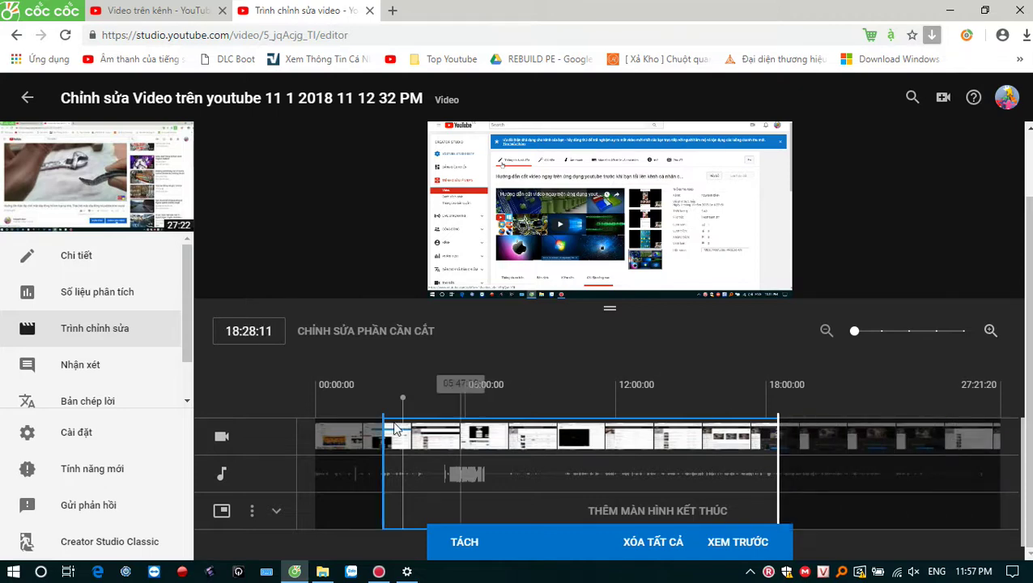
# Try splitting the kept section at 10:20:18 and ending the earlier piece at 07:13:04, and remove that middle cut.
pyautogui.click(398, 397)
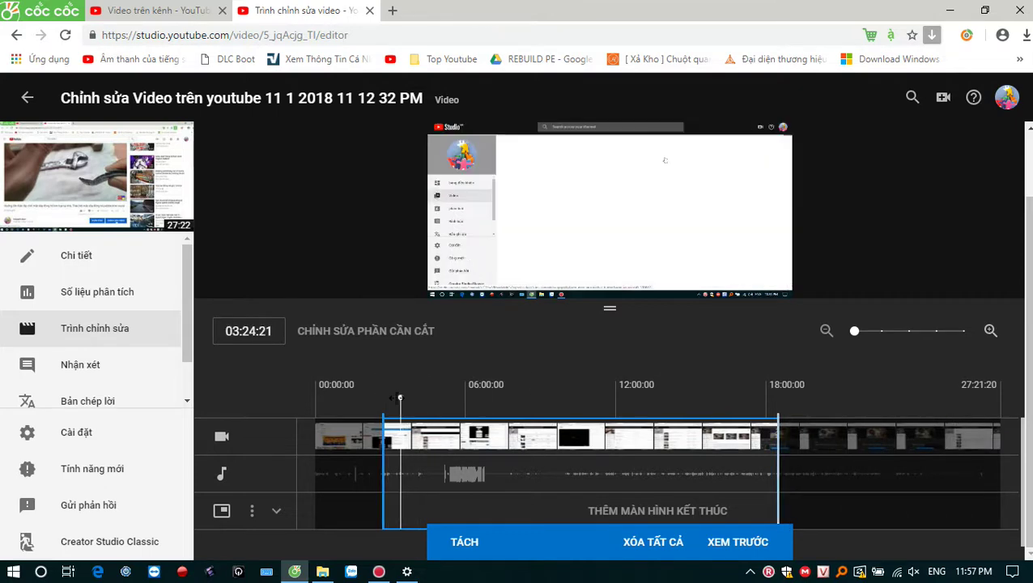
pyautogui.moveTo(398, 397); pyautogui.dragTo(575, 397)
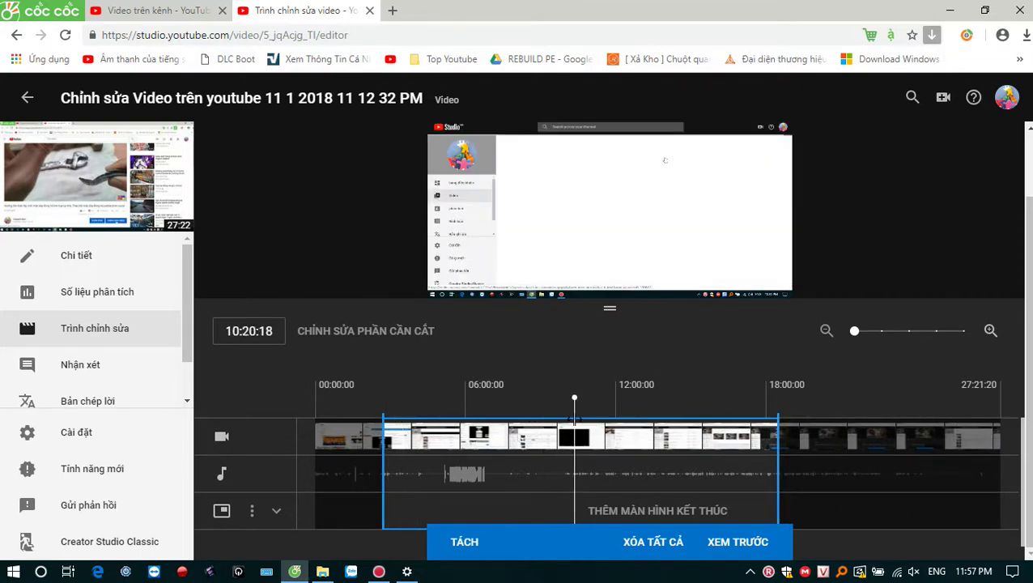
pyautogui.click(464, 542)
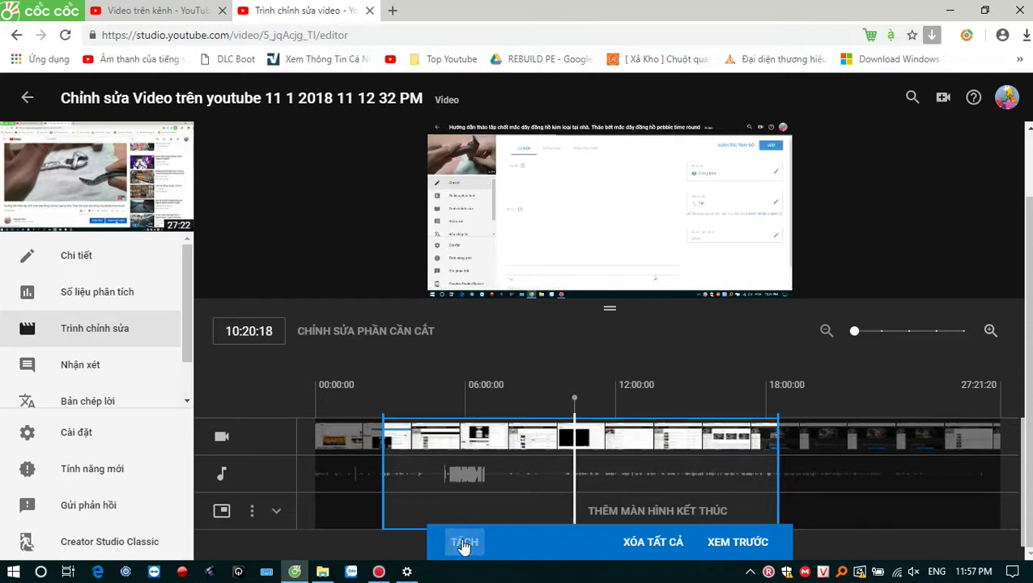
pyautogui.moveTo(575, 453); pyautogui.dragTo(498, 482)
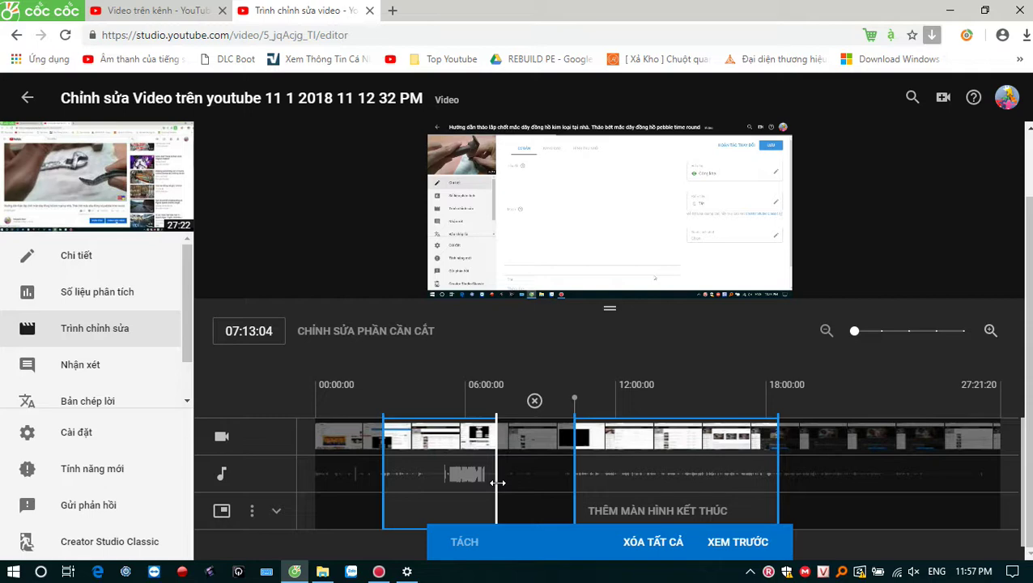
pyautogui.click(534, 403)
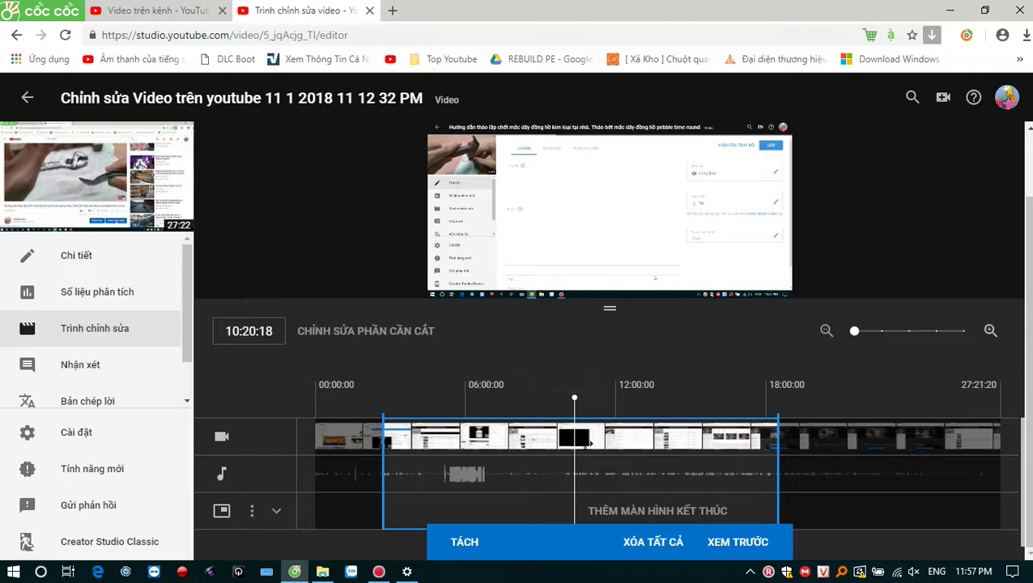
# Place the playhead at 11:17:01 within the kept section and apply the trim as a preview.
pyautogui.click(685, 441)
pyautogui.click(597, 459)
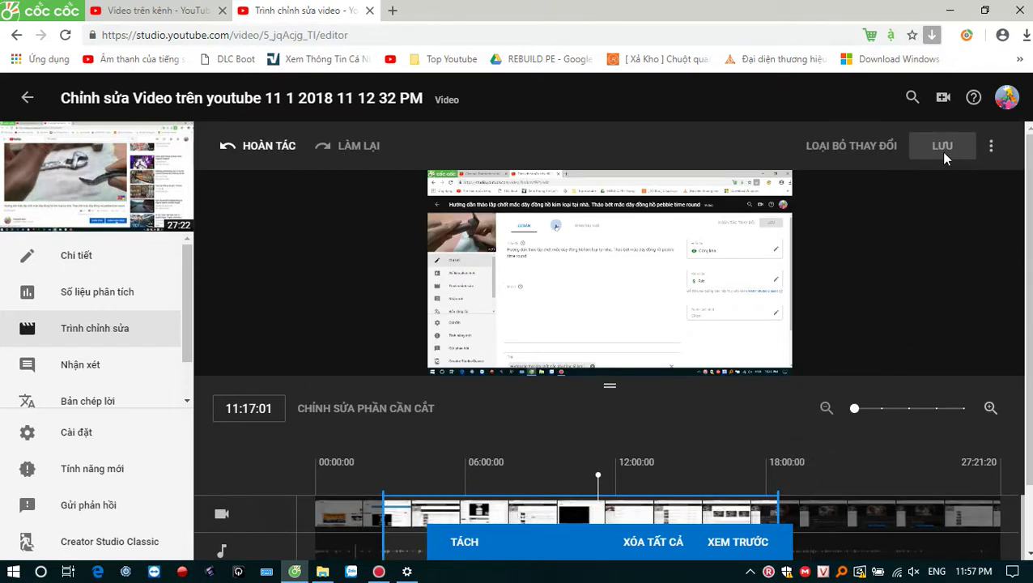
pyautogui.click(747, 551)
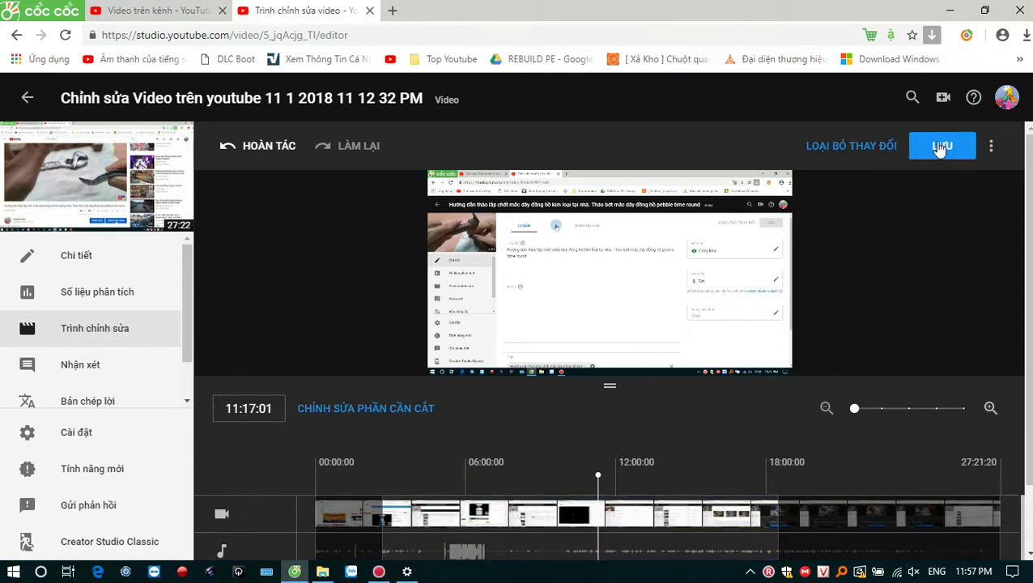